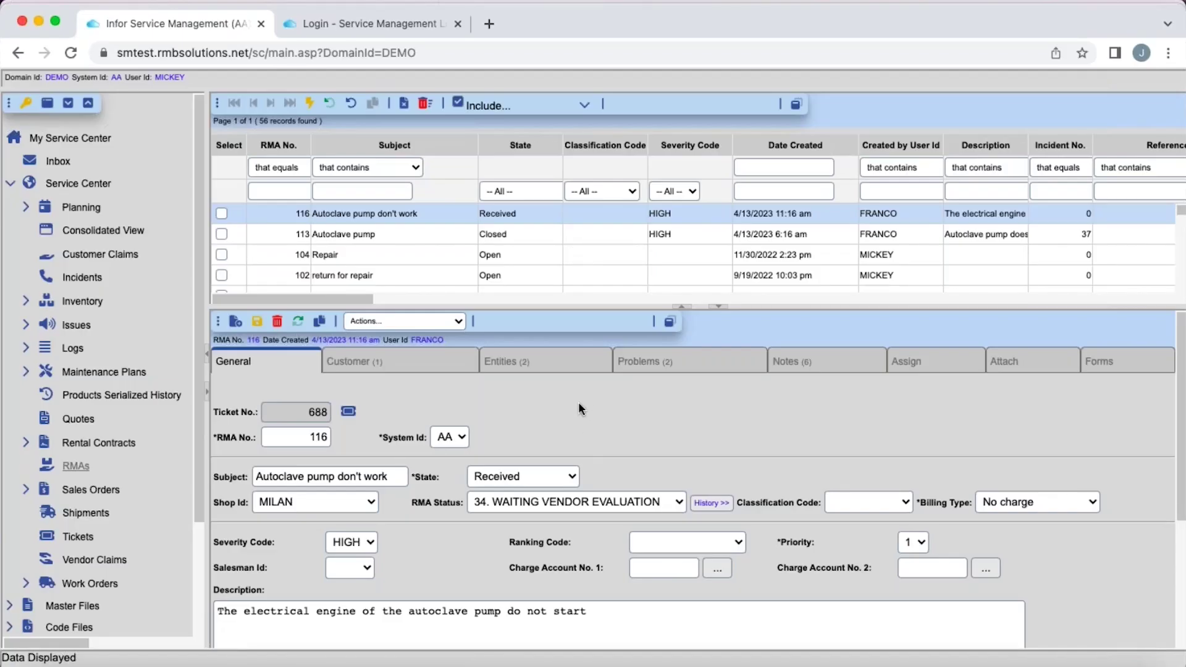
Switch to the Service Management login page and sign in to the Service Portal by entering the RMAPORTAL account's password.
{"action": "left_click", "coordinate": [373, 24]}
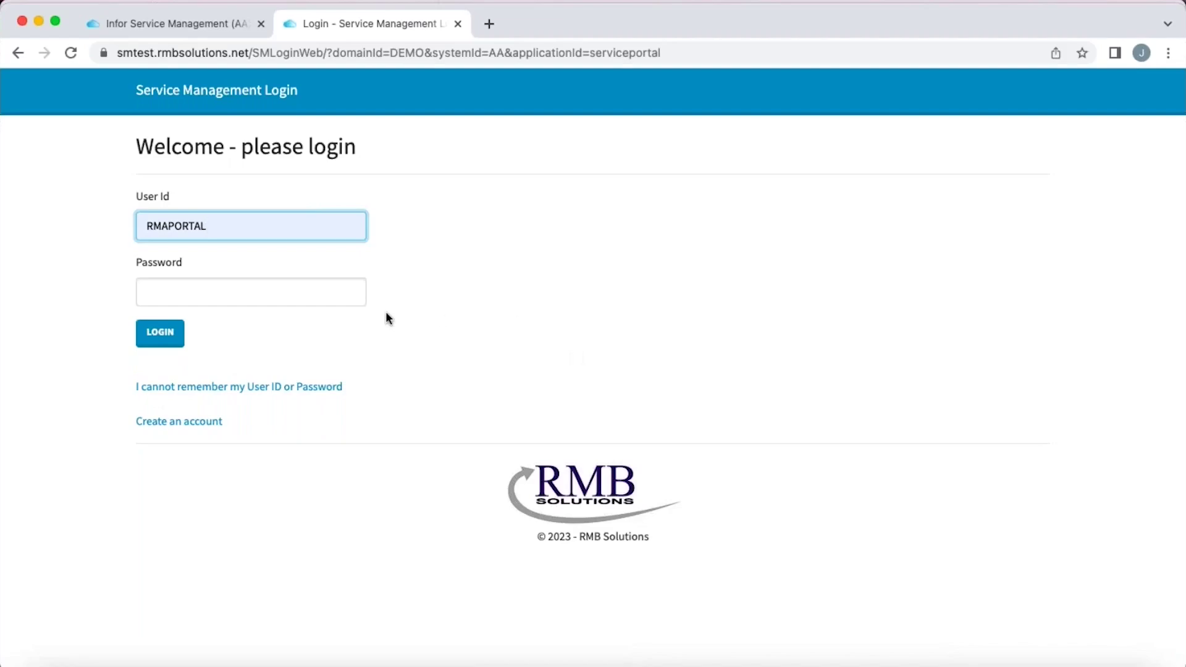
{"action": "left_click", "coordinate": [231, 294]}
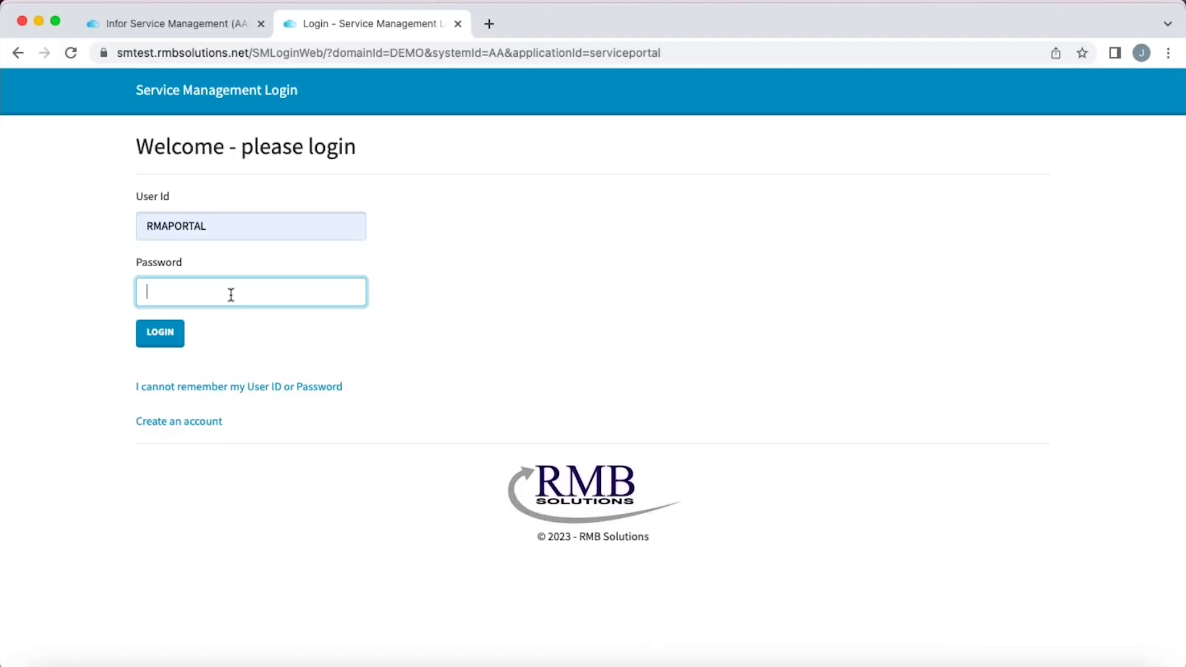
{"action": "type", "text": "••••••"}
{"action": "left_click", "coordinate": [162, 337]}
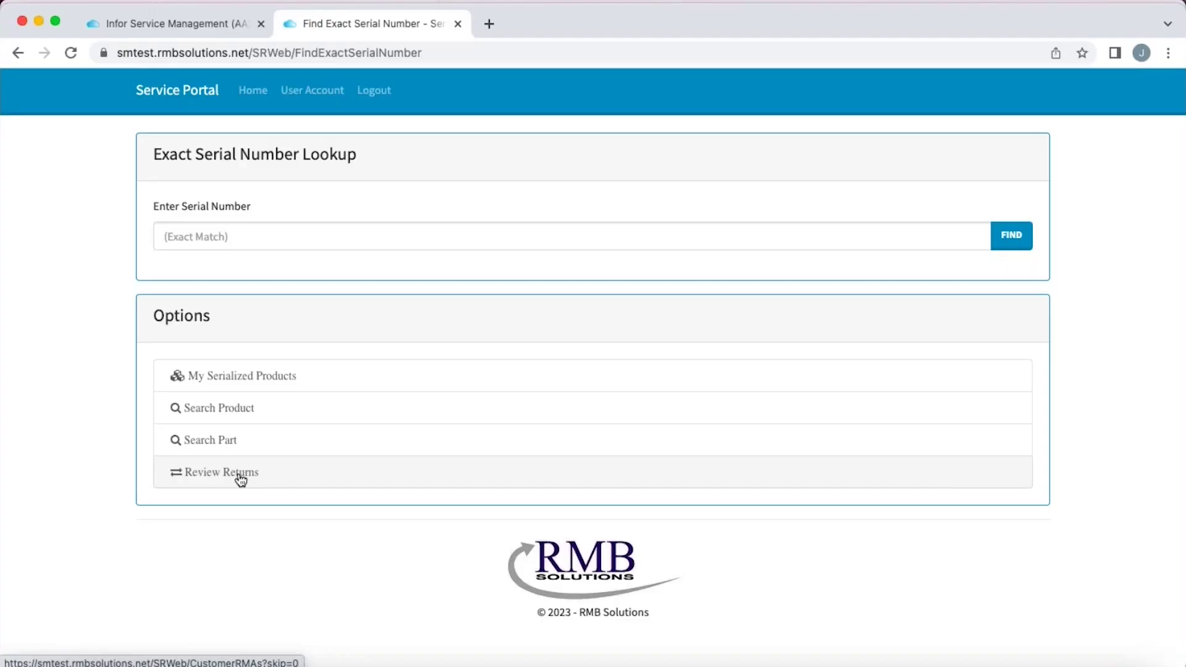
Open the customer's serialized products and review the product and customer details of 750 SGBS unit NG4199118.
{"action": "left_click", "coordinate": [276, 379]}
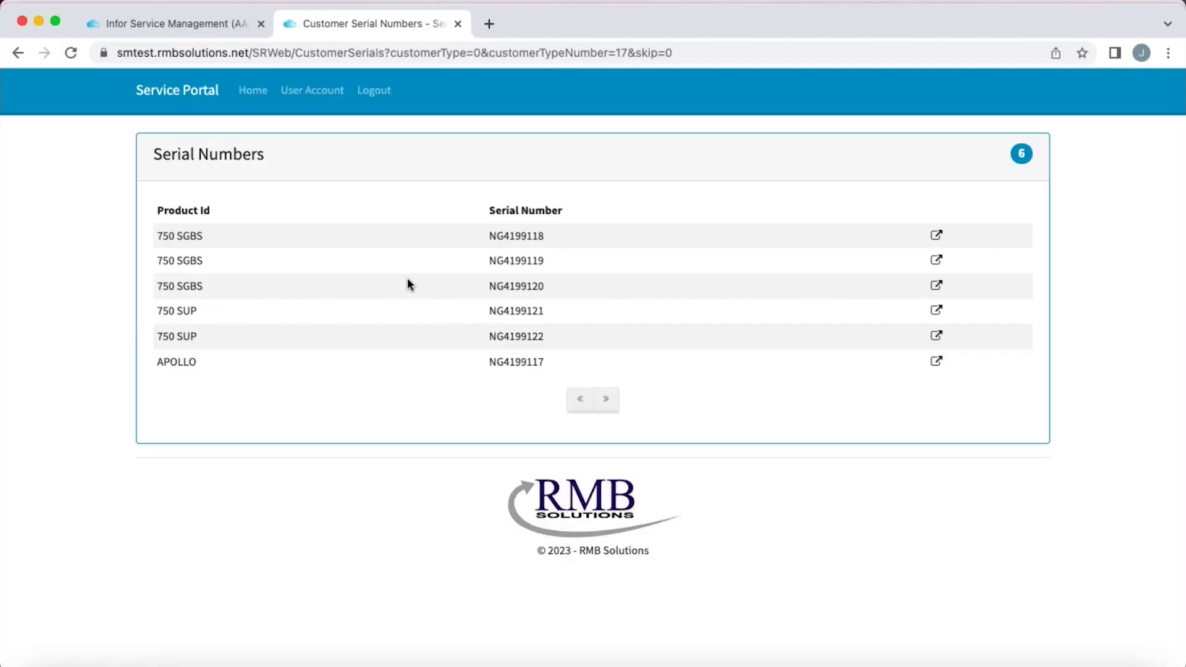
{"action": "left_click", "coordinate": [528, 238]}
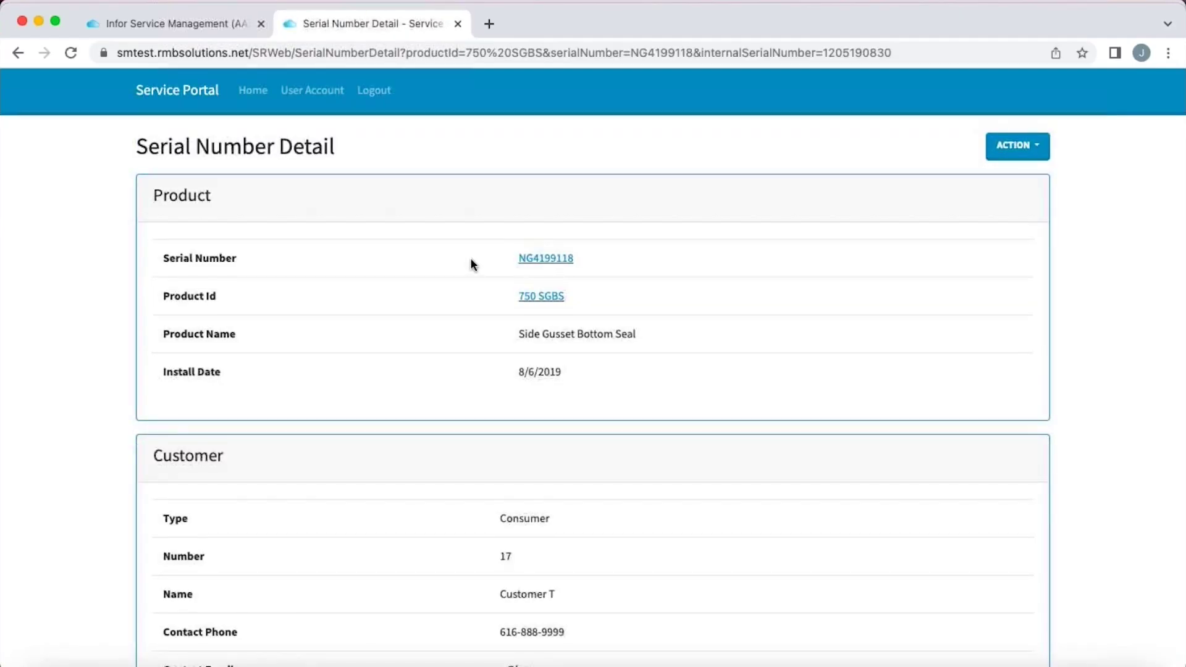
{"action": "scroll", "coordinate": [467, 260], "scroll_direction": "down", "scroll_amount": 1}
{"action": "scroll", "coordinate": [467, 259], "scroll_direction": "up", "scroll_amount": 1}
{"action": "scroll", "coordinate": [497, 387], "scroll_direction": "down", "scroll_amount": 5}
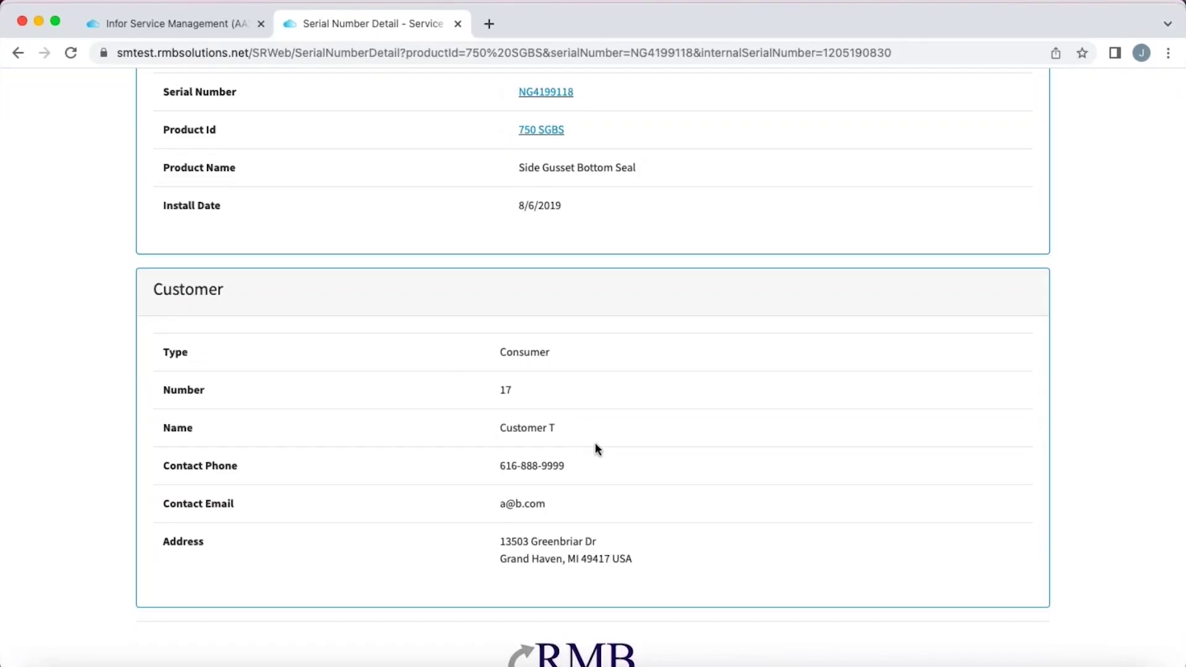
{"action": "scroll", "coordinate": [616, 451], "scroll_direction": "up", "scroll_amount": 5}
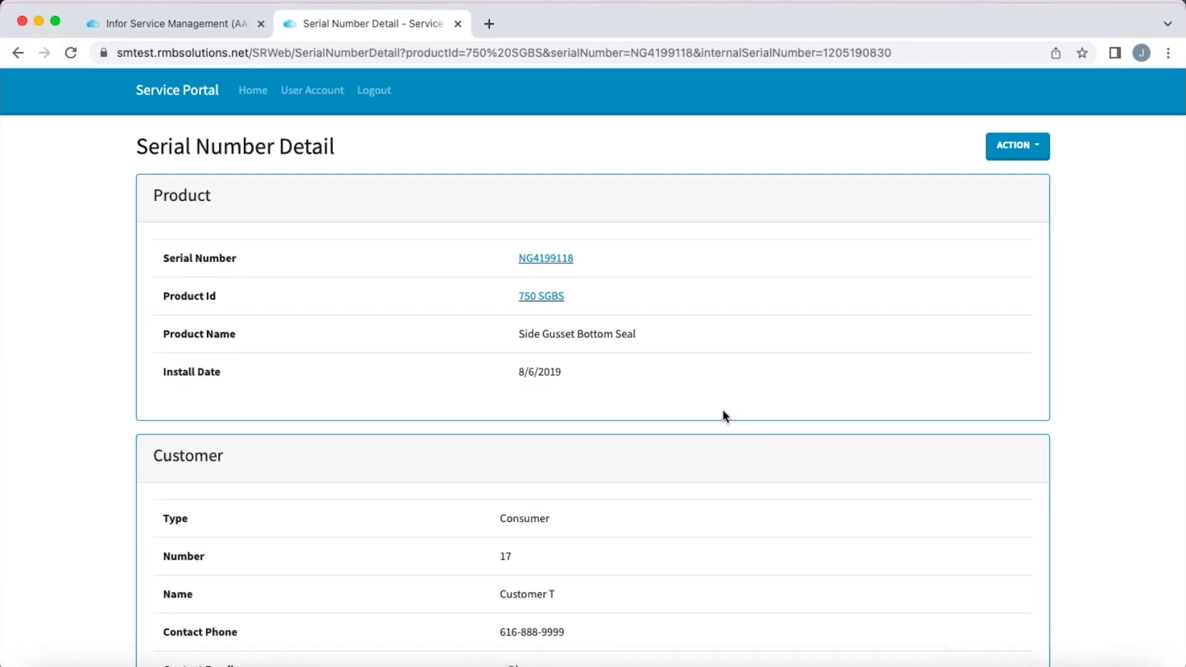
Begin an RMA for the displayed serialized product and set its return code to For Repair.
{"action": "left_click", "coordinate": [1007, 151]}
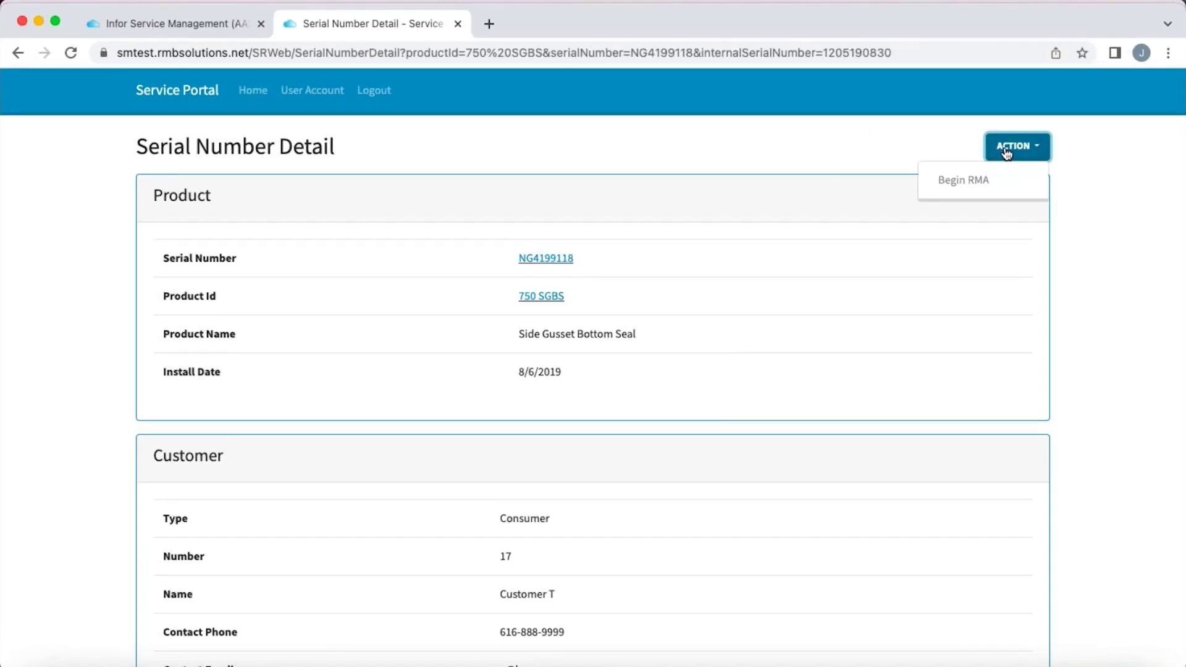
{"action": "left_click", "coordinate": [962, 181]}
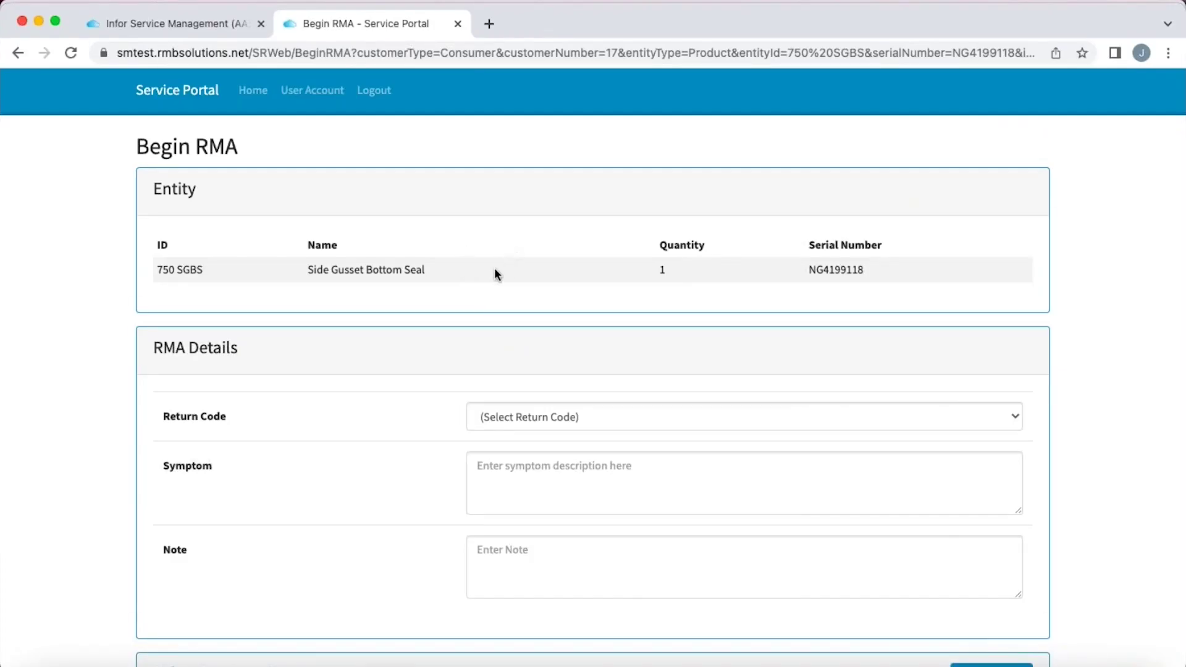
{"action": "scroll", "coordinate": [438, 305], "scroll_direction": "down", "scroll_amount": 3}
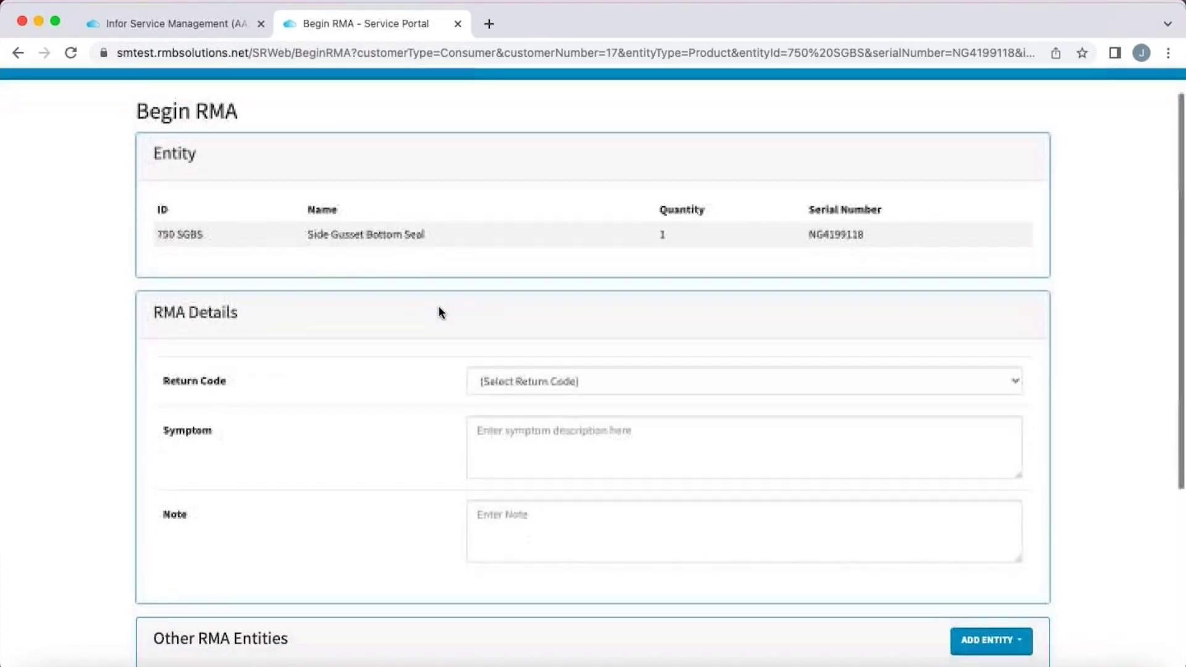
{"action": "left_click", "coordinate": [635, 296]}
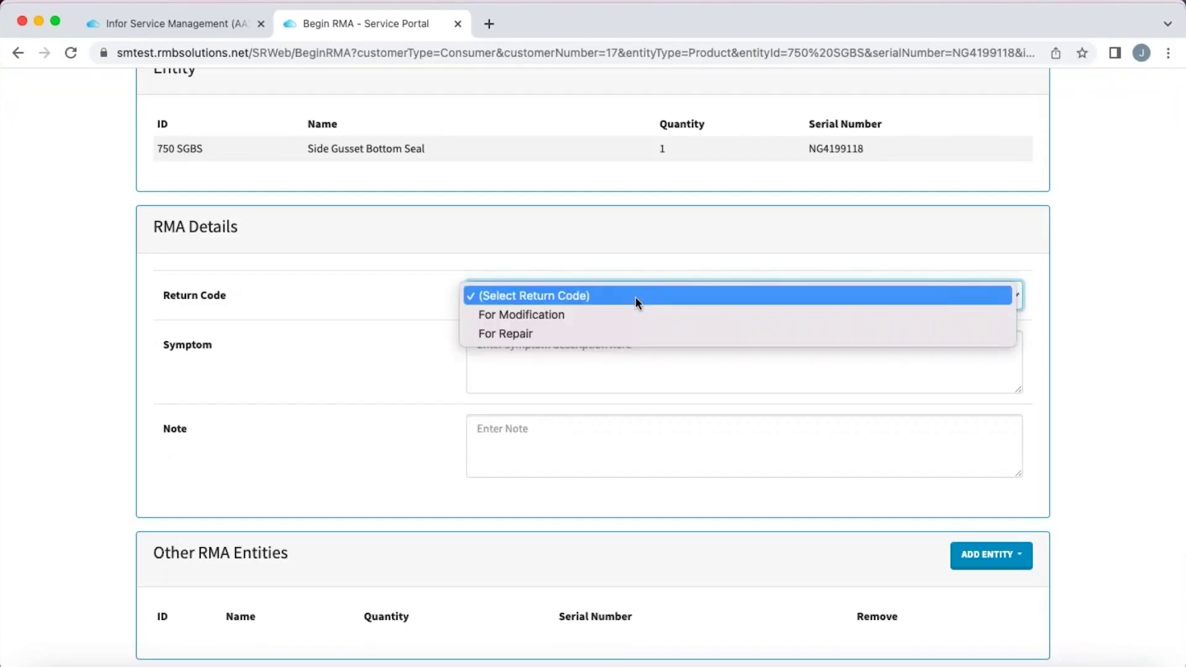
{"action": "left_click", "coordinate": [517, 334]}
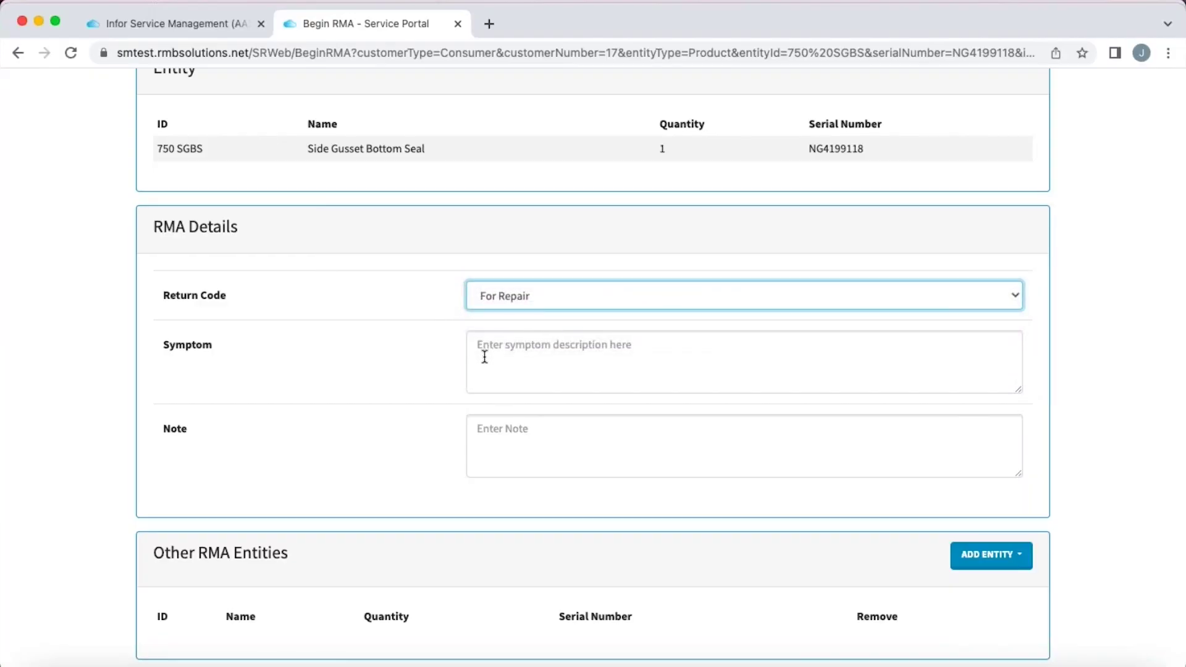
Enter "Leaking seal" as the symptom in the RMA details.
{"action": "left_click", "coordinate": [500, 349]}
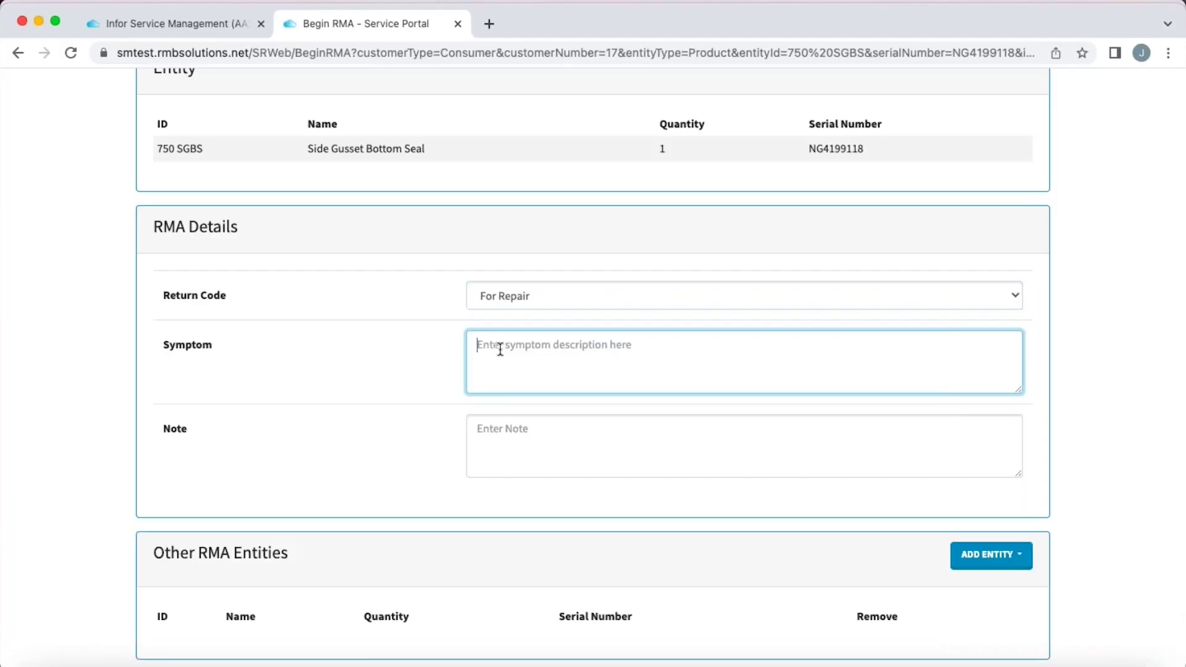
{"action": "type", "text": "Leaking"}
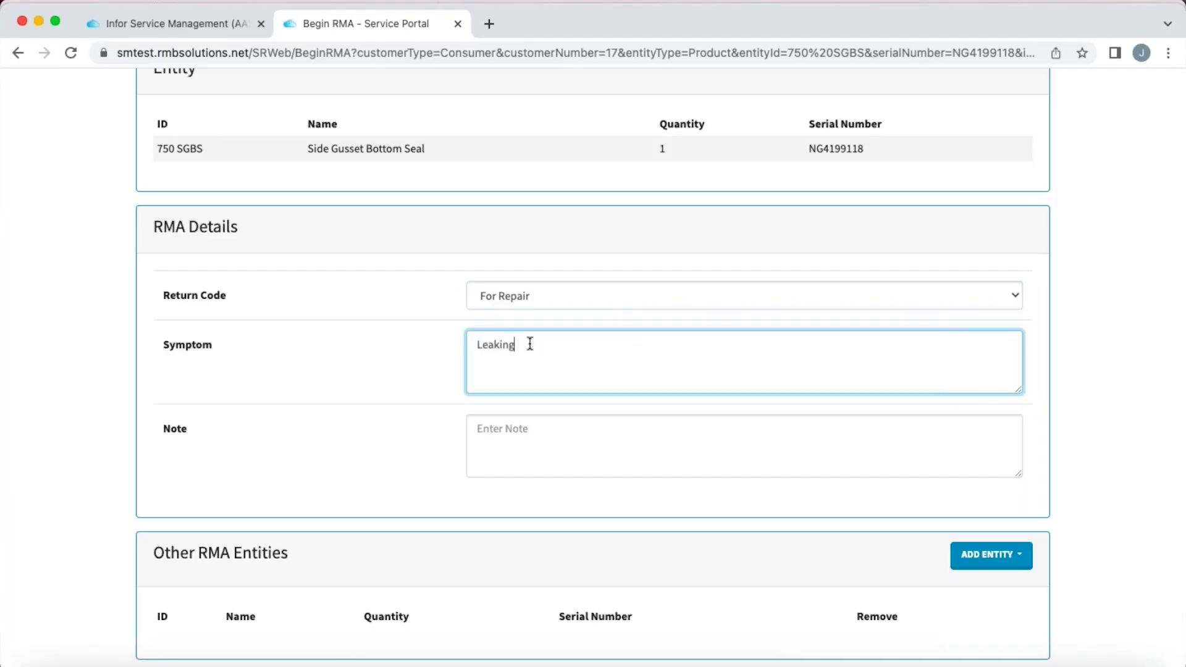
{"action": "key", "text": "BackSpace"}
{"action": "type", "text": "g seal"}
{"action": "left_click", "coordinate": [488, 434]}
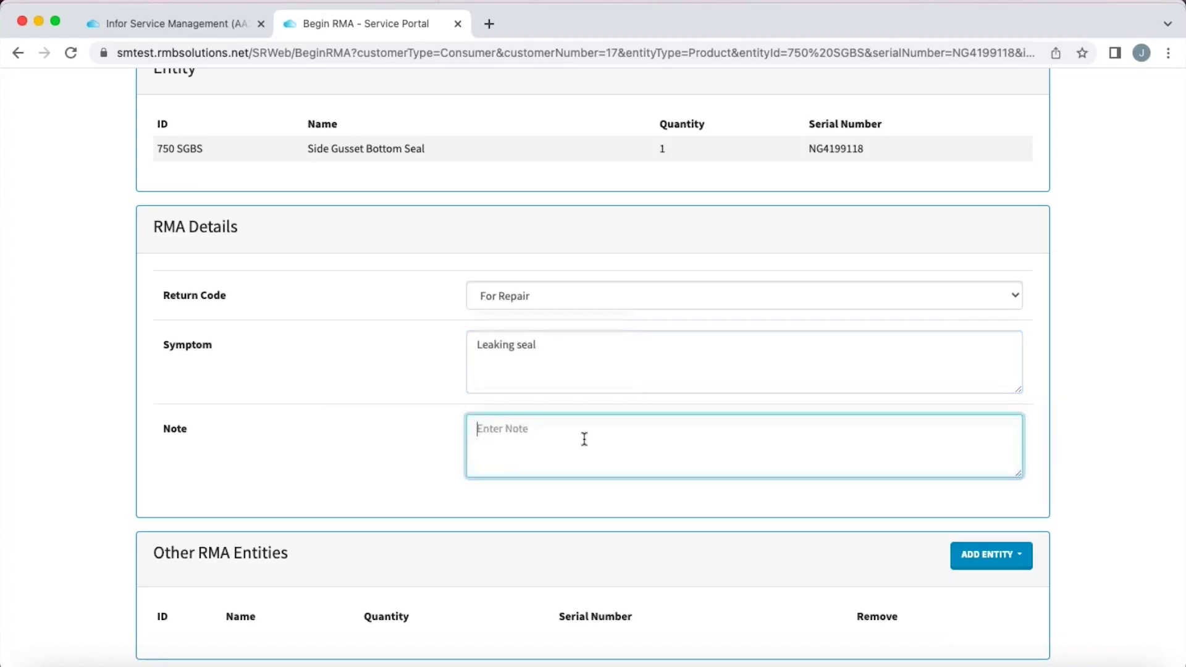
Check which types of other entities can be added to the RMA, without adding one.
{"action": "scroll", "coordinate": [428, 408], "scroll_direction": "down", "scroll_amount": 2}
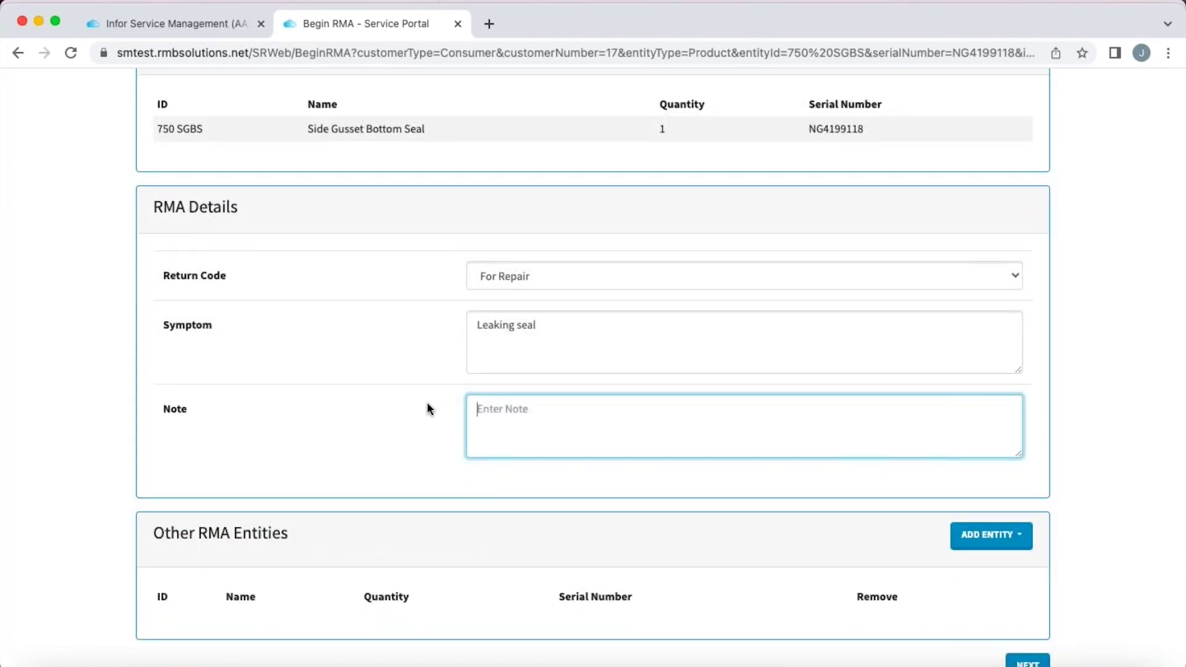
{"action": "scroll", "coordinate": [411, 405], "scroll_direction": "down", "scroll_amount": 3}
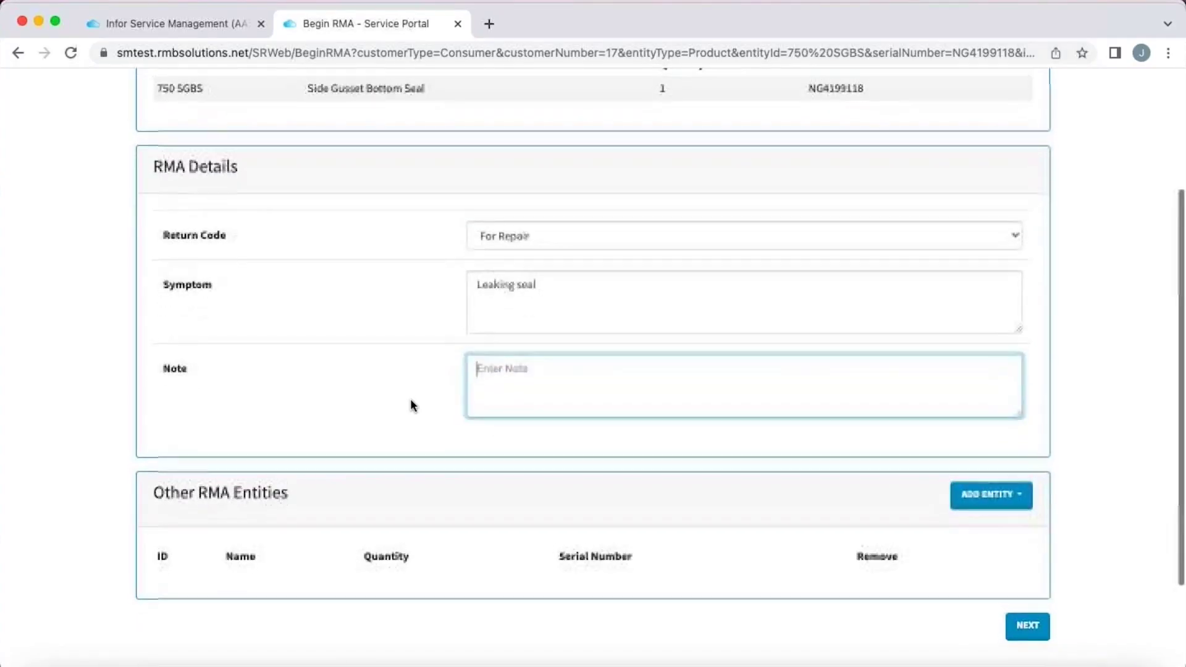
{"action": "scroll", "coordinate": [411, 405], "scroll_direction": "up", "scroll_amount": 2}
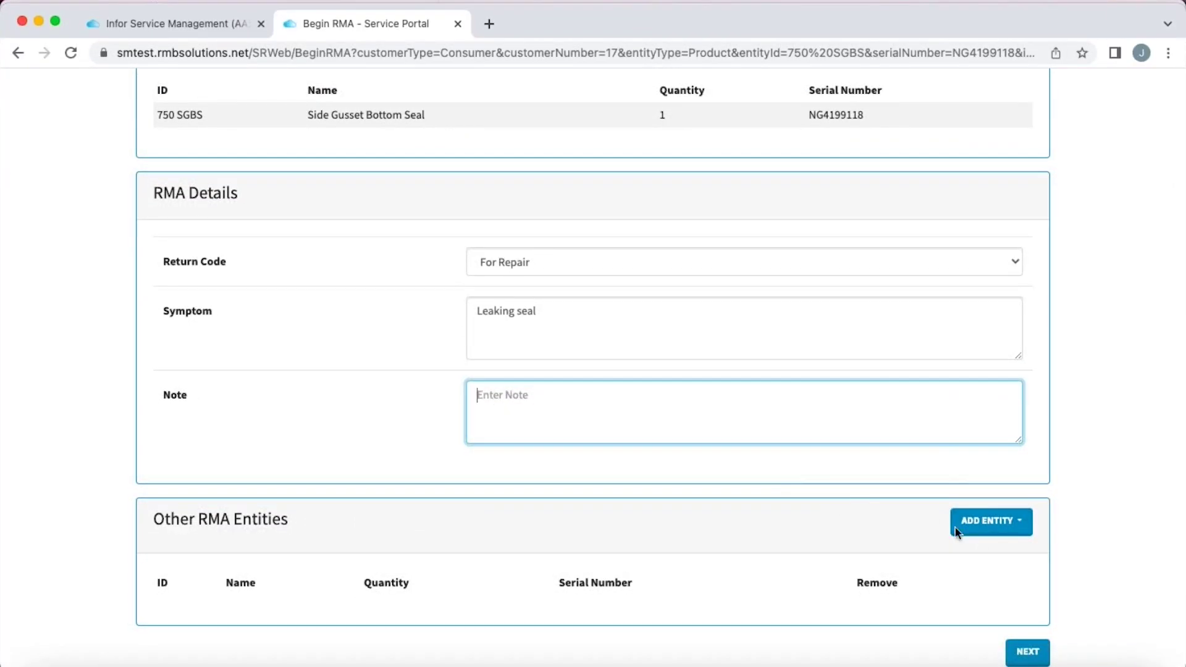
{"action": "left_click", "coordinate": [987, 530]}
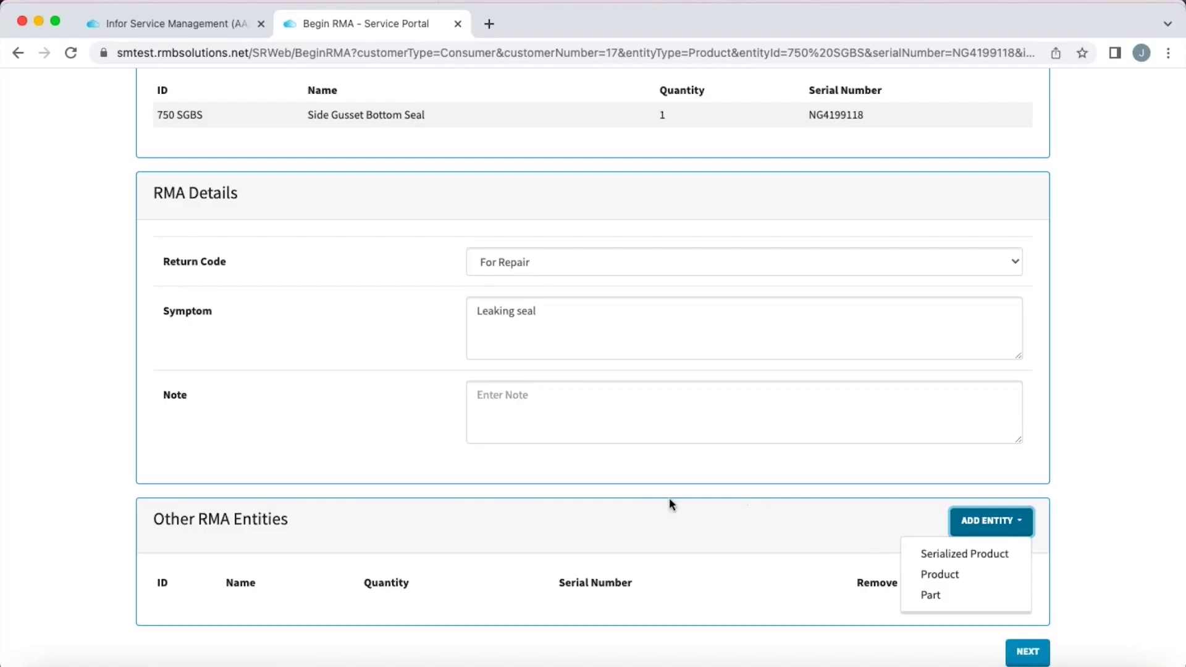
{"action": "left_click", "coordinate": [709, 495]}
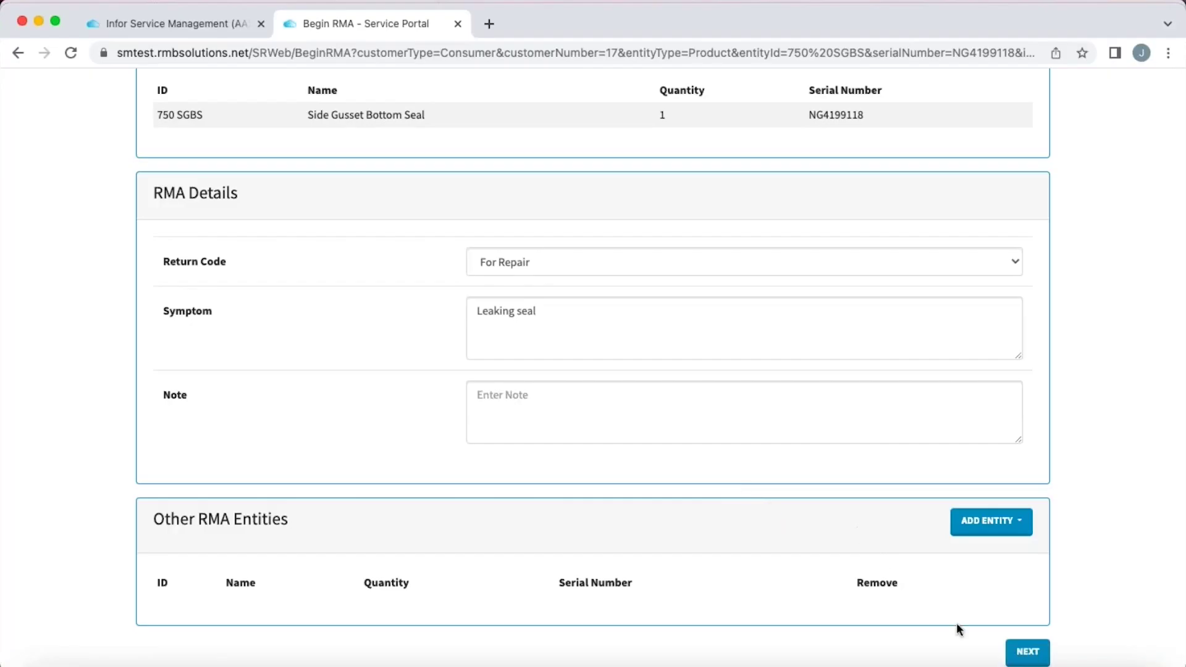
Advance to the RMA addresses and check the customer, contact, billing and shipping information, leaving the purchase order number blank.
{"action": "left_click", "coordinate": [1025, 648]}
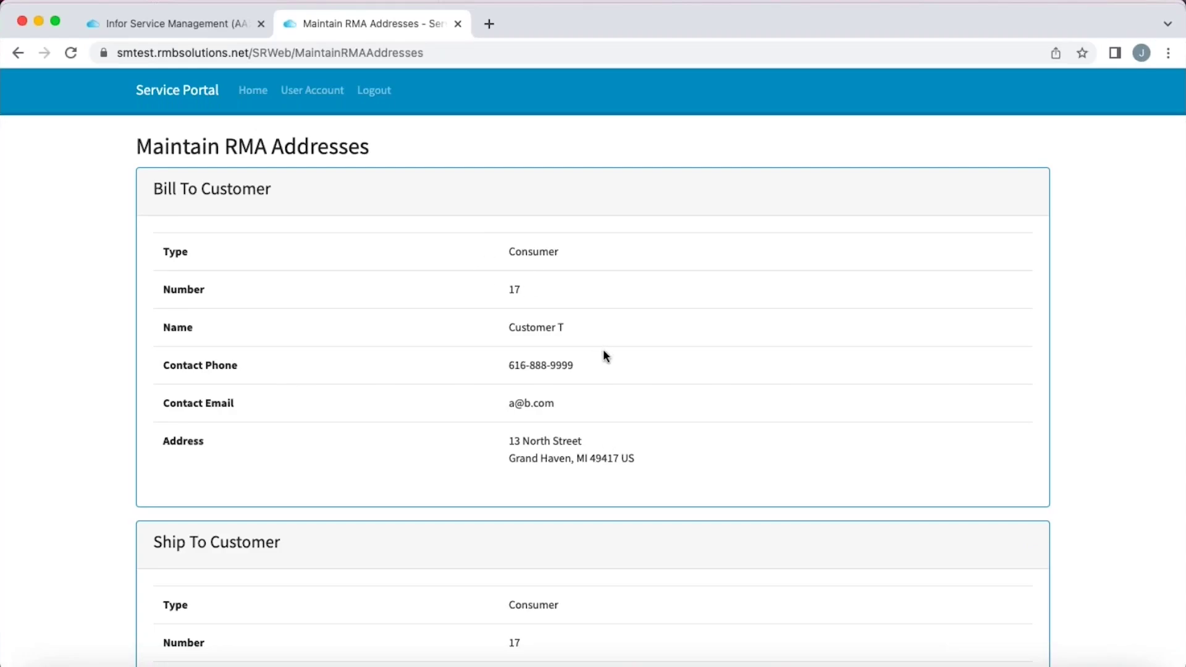
{"action": "scroll", "coordinate": [497, 389], "scroll_direction": "down", "scroll_amount": 5}
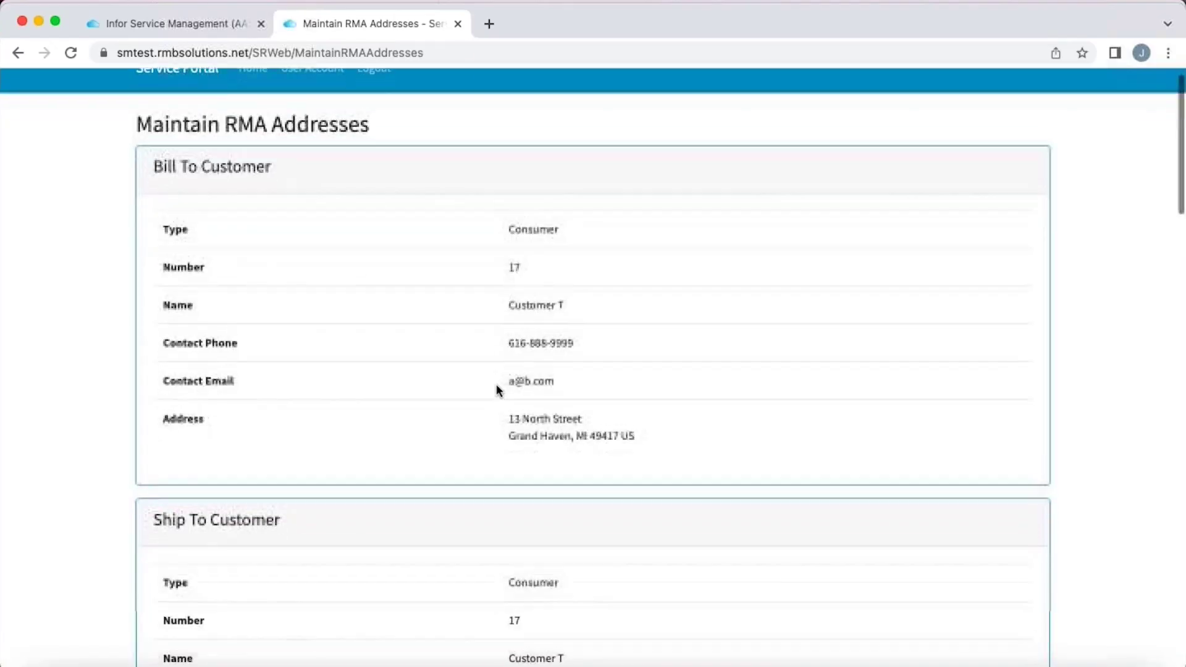
{"action": "scroll", "coordinate": [497, 390], "scroll_direction": "down", "scroll_amount": 5}
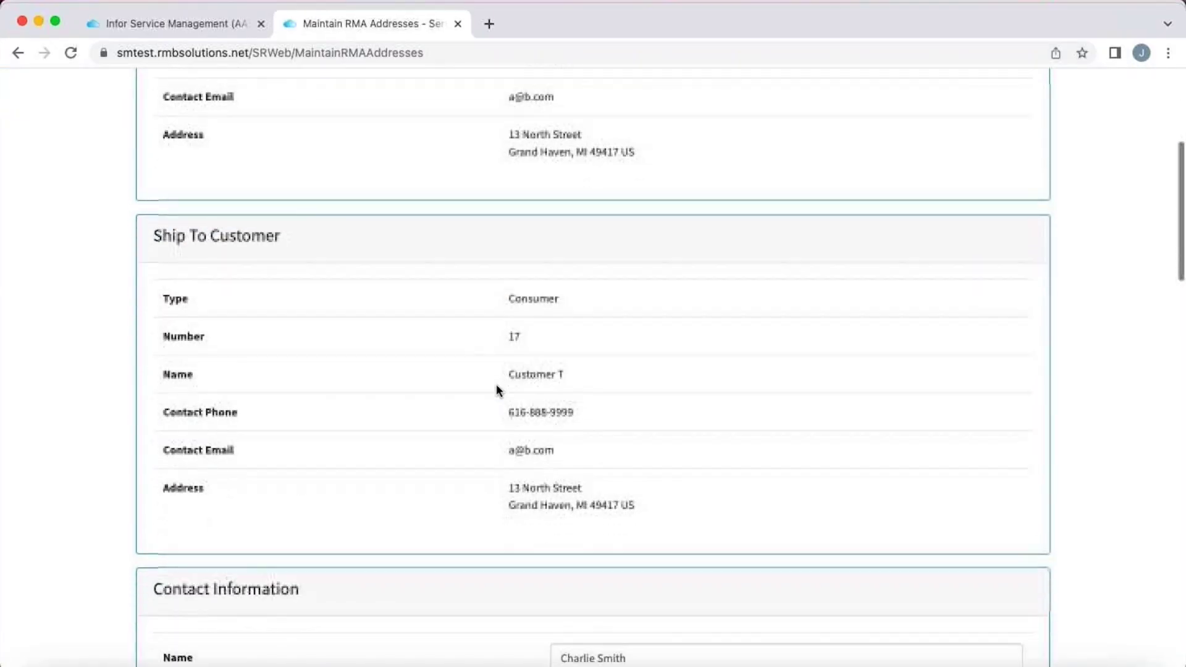
{"action": "scroll", "coordinate": [497, 390], "scroll_direction": "down", "scroll_amount": 2}
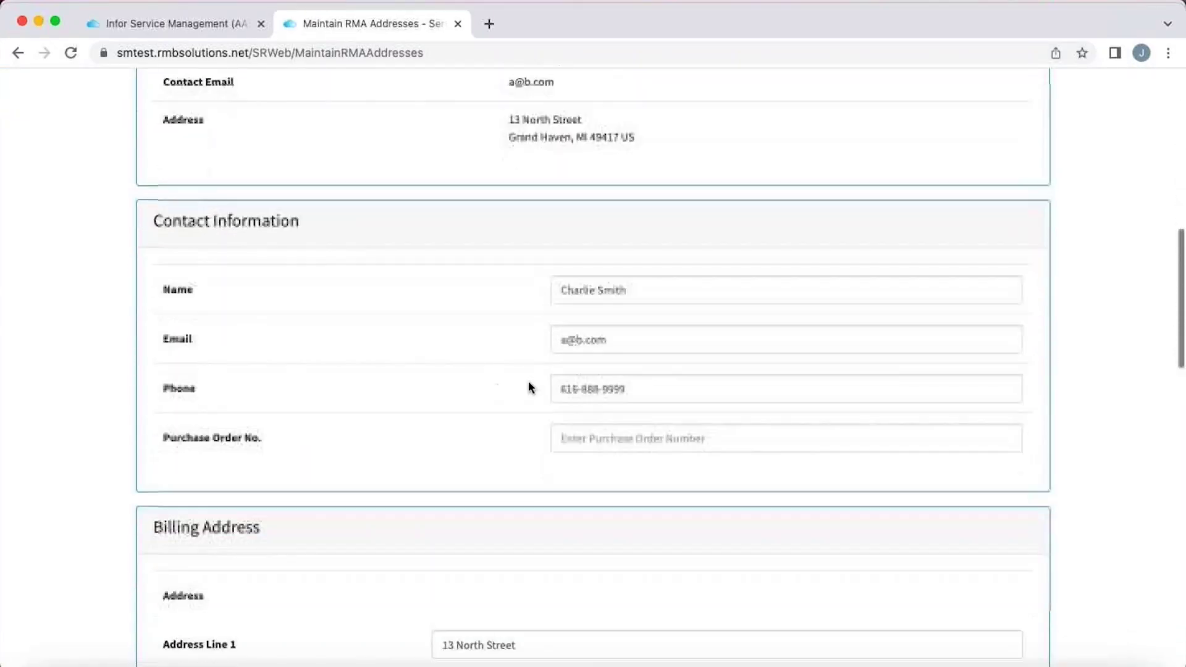
{"action": "left_click", "coordinate": [600, 428]}
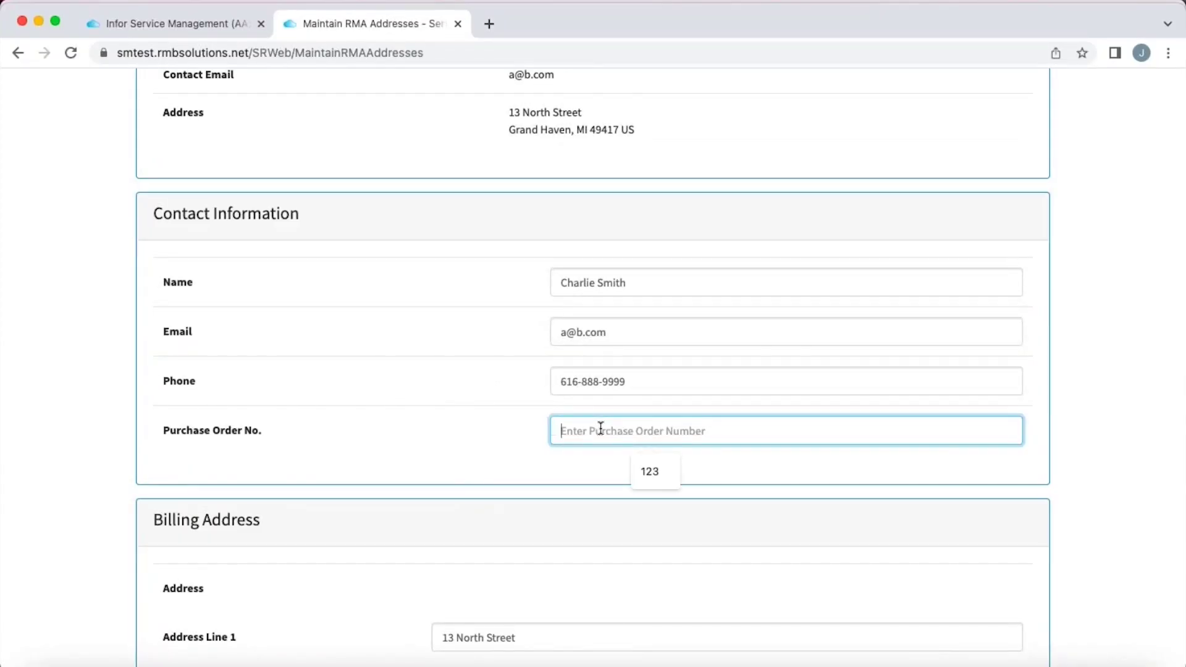
{"action": "scroll", "coordinate": [390, 413], "scroll_direction": "down", "scroll_amount": 3}
{"action": "scroll", "coordinate": [391, 419], "scroll_direction": "down", "scroll_amount": 4}
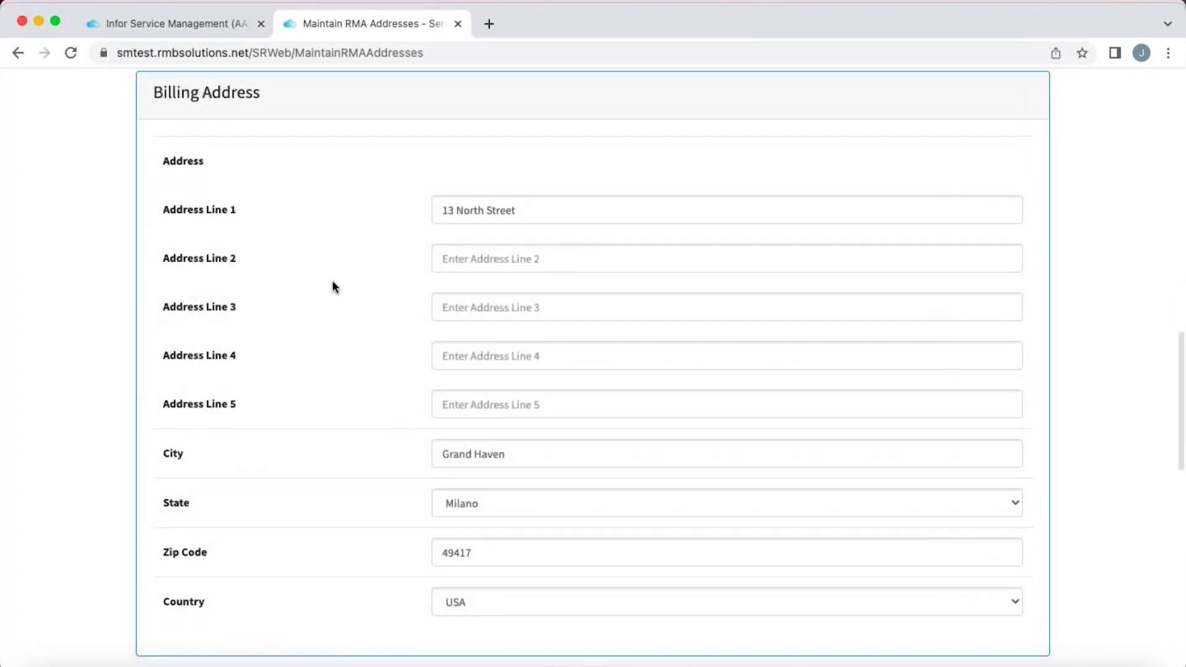
{"action": "scroll", "coordinate": [364, 303], "scroll_direction": "down", "scroll_amount": 8}
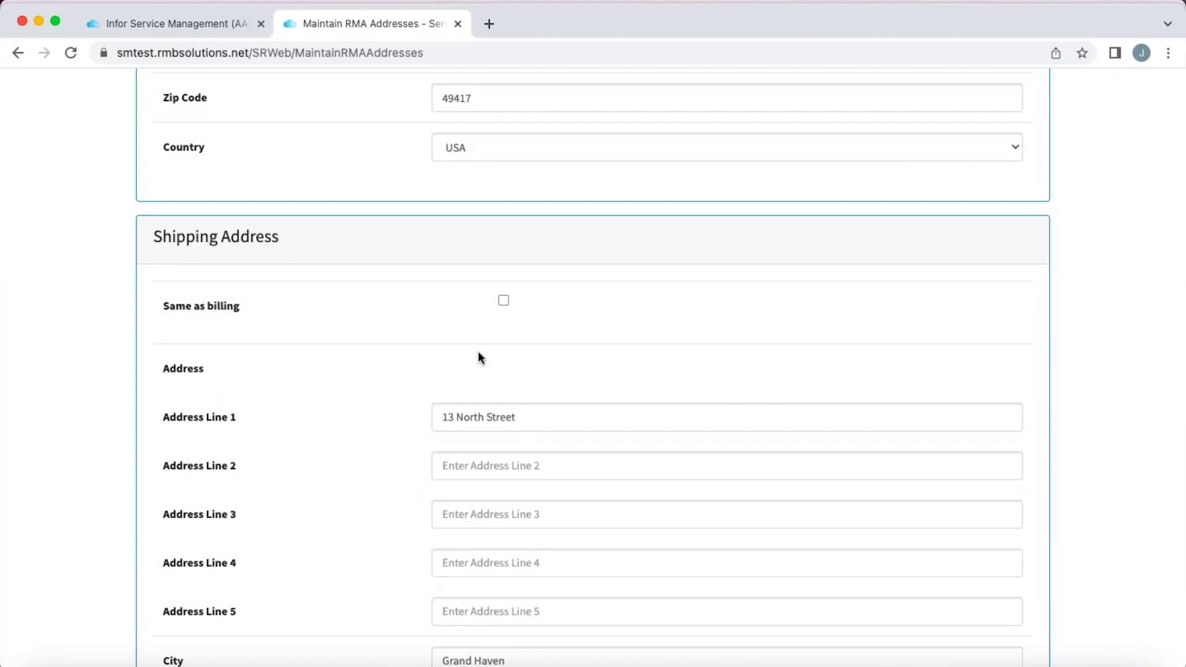
{"action": "scroll", "coordinate": [479, 357], "scroll_direction": "down", "scroll_amount": 3}
{"action": "scroll", "coordinate": [407, 354], "scroll_direction": "down", "scroll_amount": 5}
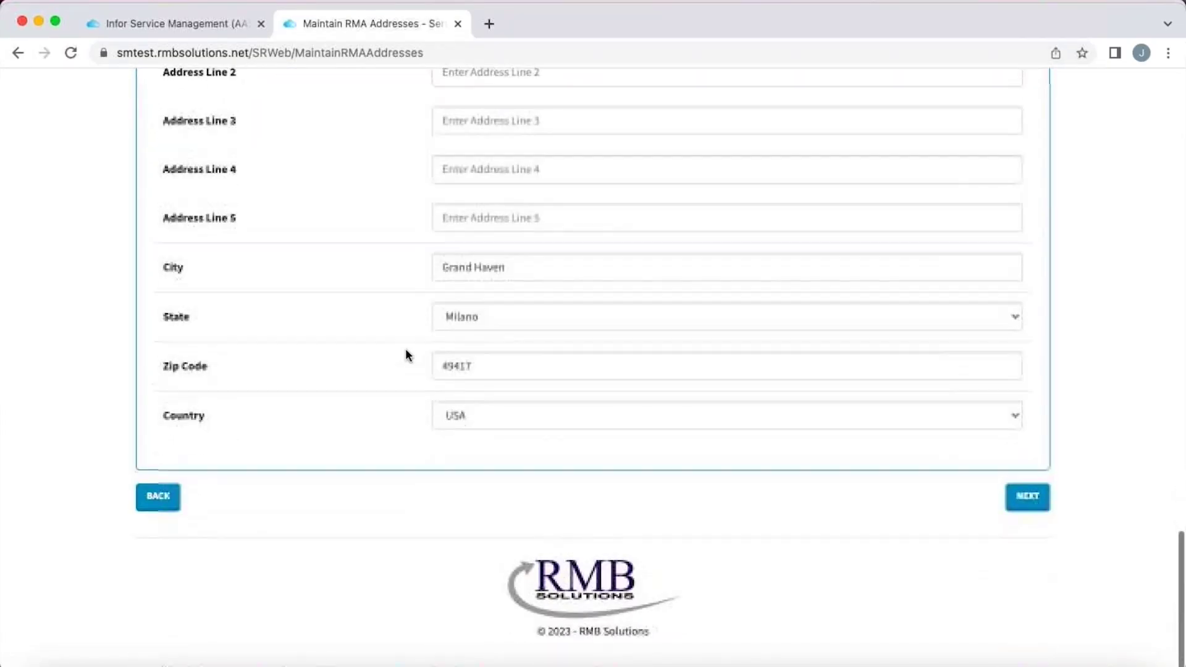
Advance to the RMA review, check the customer, entity and attachment sections, and submit the RMA without attachments.
{"action": "left_click", "coordinate": [1028, 506]}
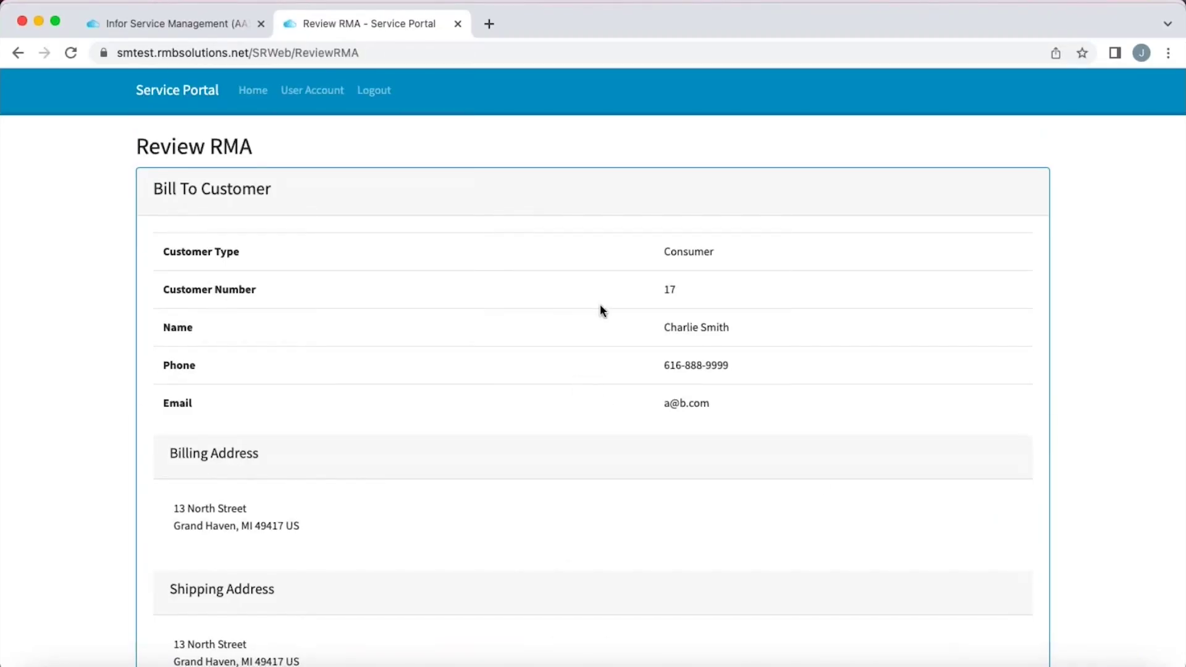
{"action": "scroll", "coordinate": [652, 362], "scroll_direction": "down", "scroll_amount": 4}
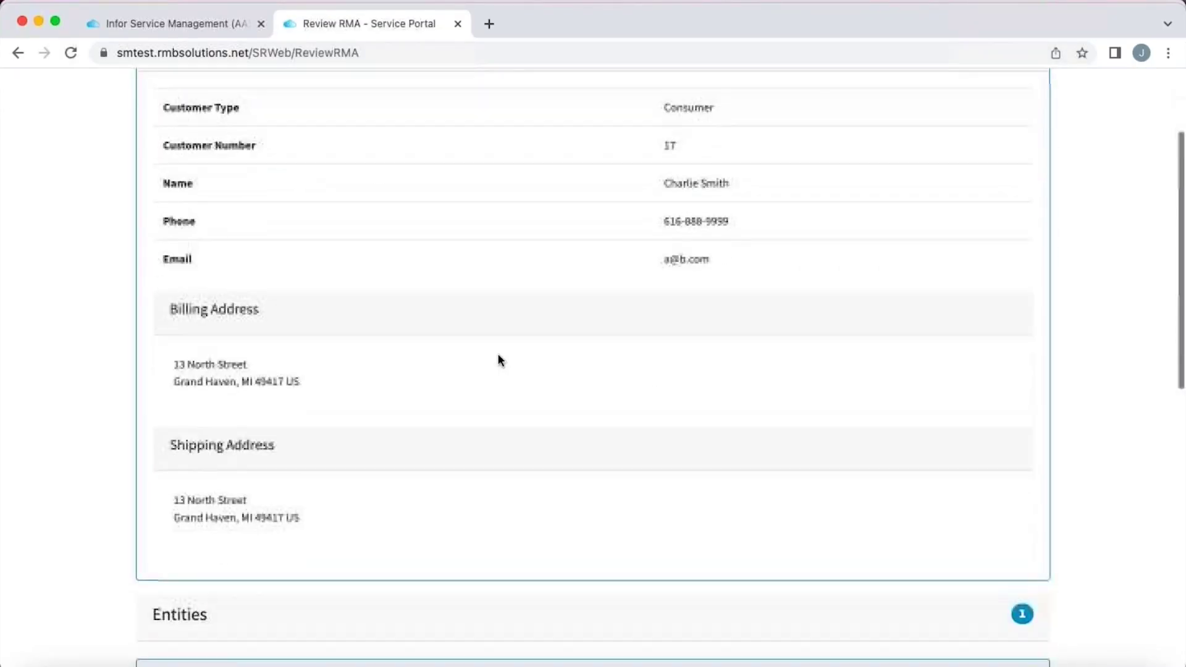
{"action": "scroll", "coordinate": [489, 357], "scroll_direction": "down", "scroll_amount": 5}
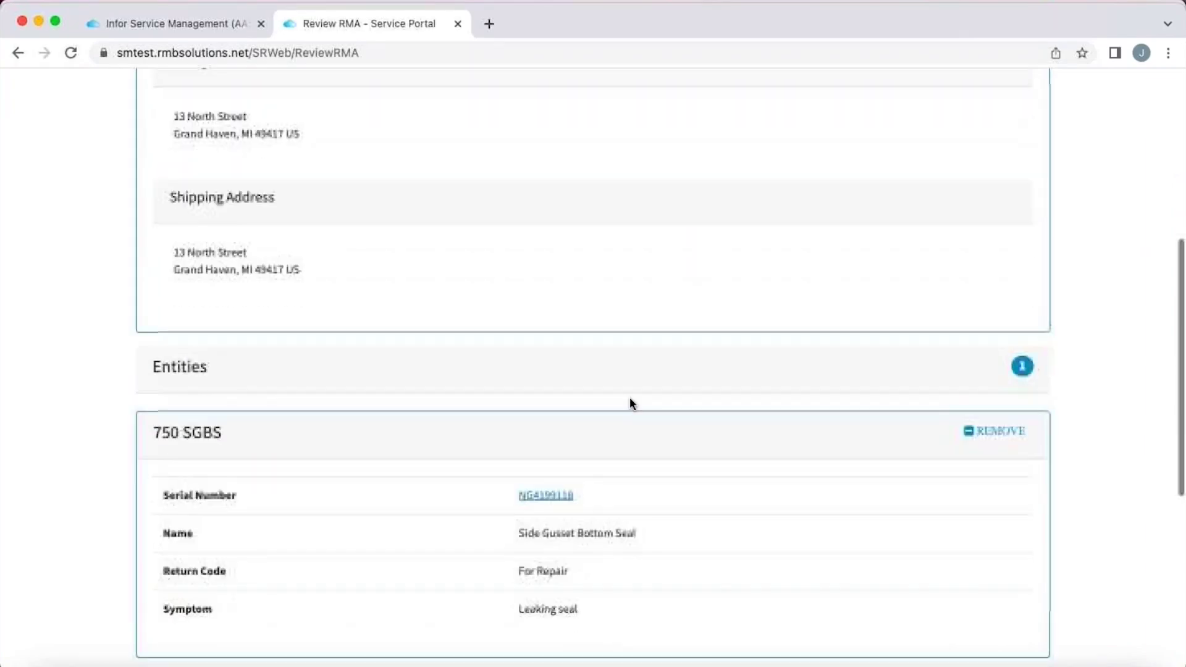
{"action": "scroll", "coordinate": [673, 447], "scroll_direction": "down", "scroll_amount": 2}
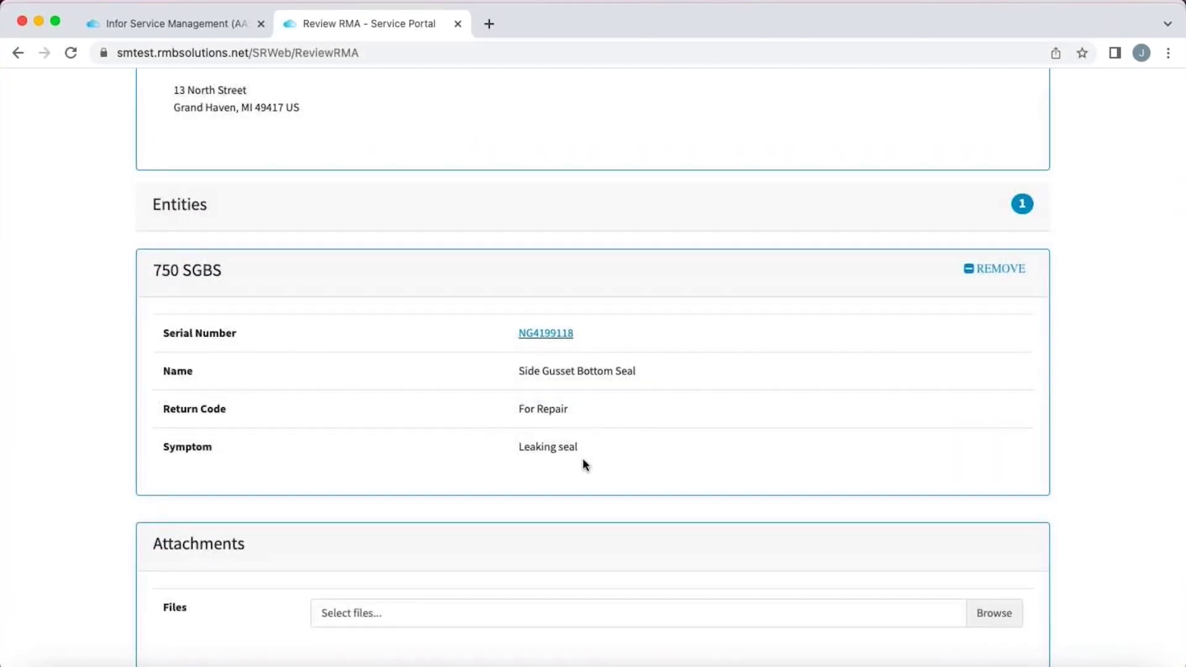
{"action": "scroll", "coordinate": [579, 457], "scroll_direction": "down", "scroll_amount": 2}
{"action": "scroll", "coordinate": [579, 460], "scroll_direction": "down", "scroll_amount": 1}
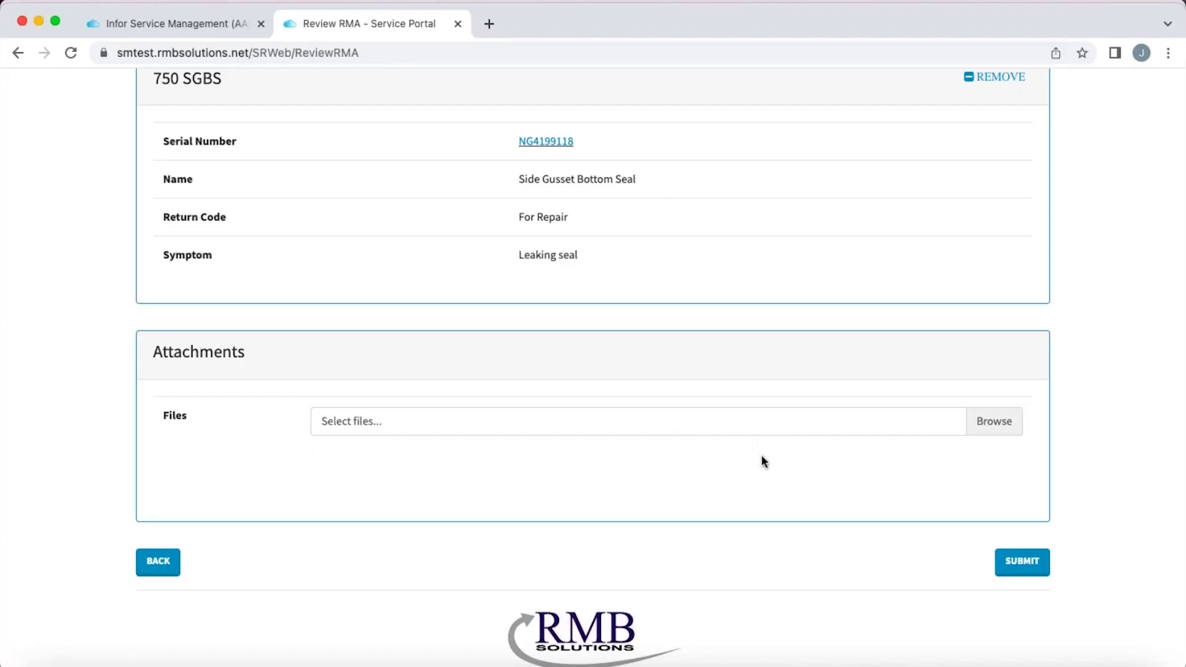
{"action": "left_click", "coordinate": [996, 563]}
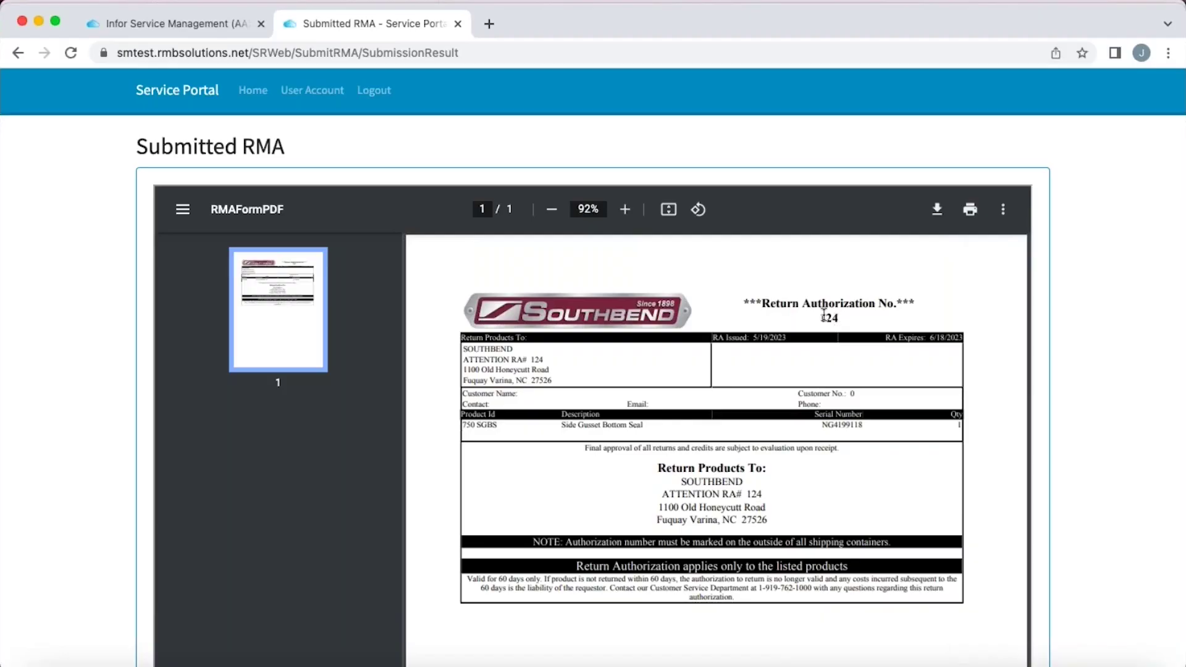
Switch to Infor Service Management, refresh the RMA list and open the newly submitted portal RMA.
{"action": "left_click", "coordinate": [162, 24]}
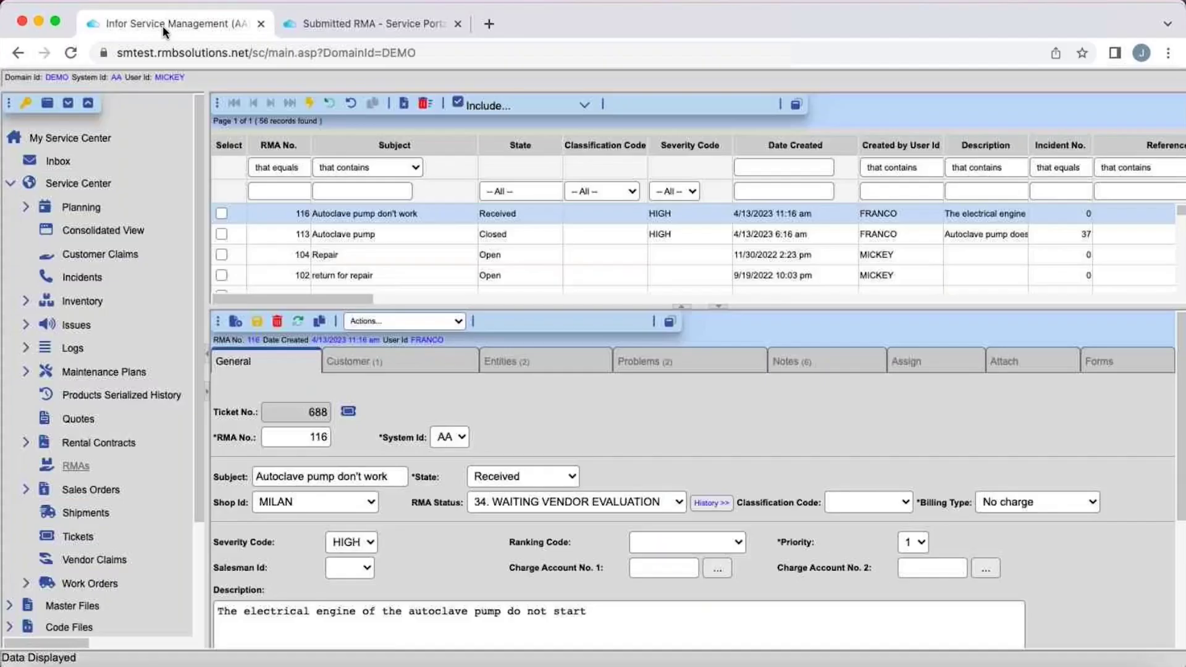
{"action": "left_click", "coordinate": [310, 105]}
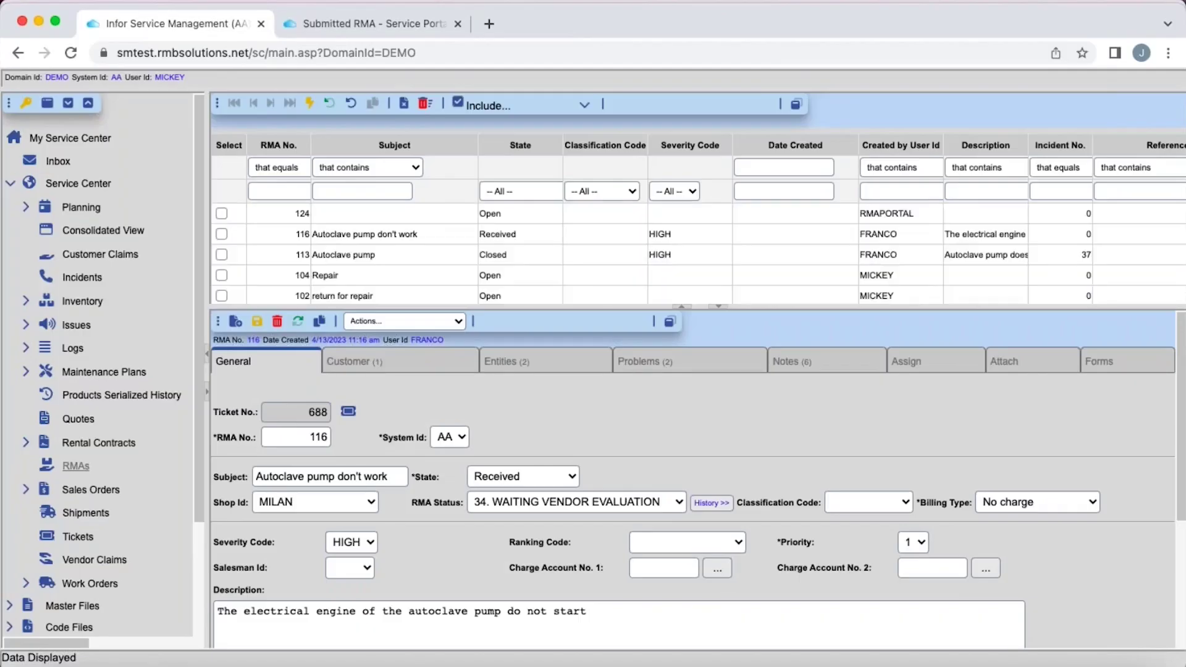
{"action": "left_click", "coordinate": [343, 218]}
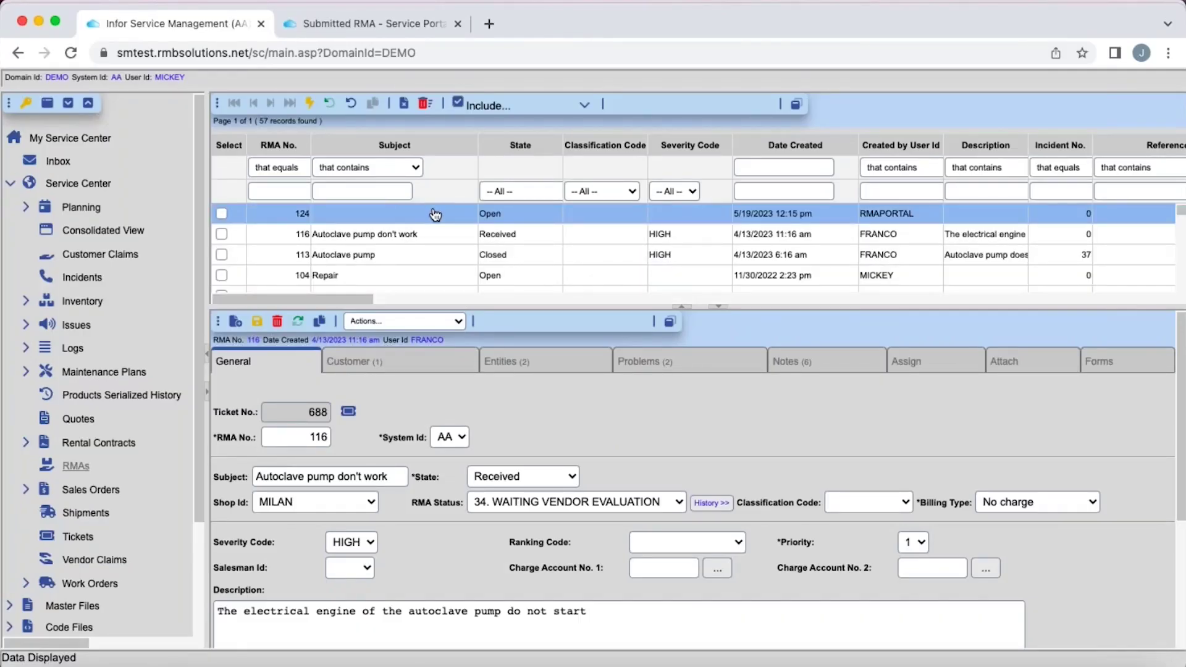
{"action": "left_click", "coordinate": [435, 214]}
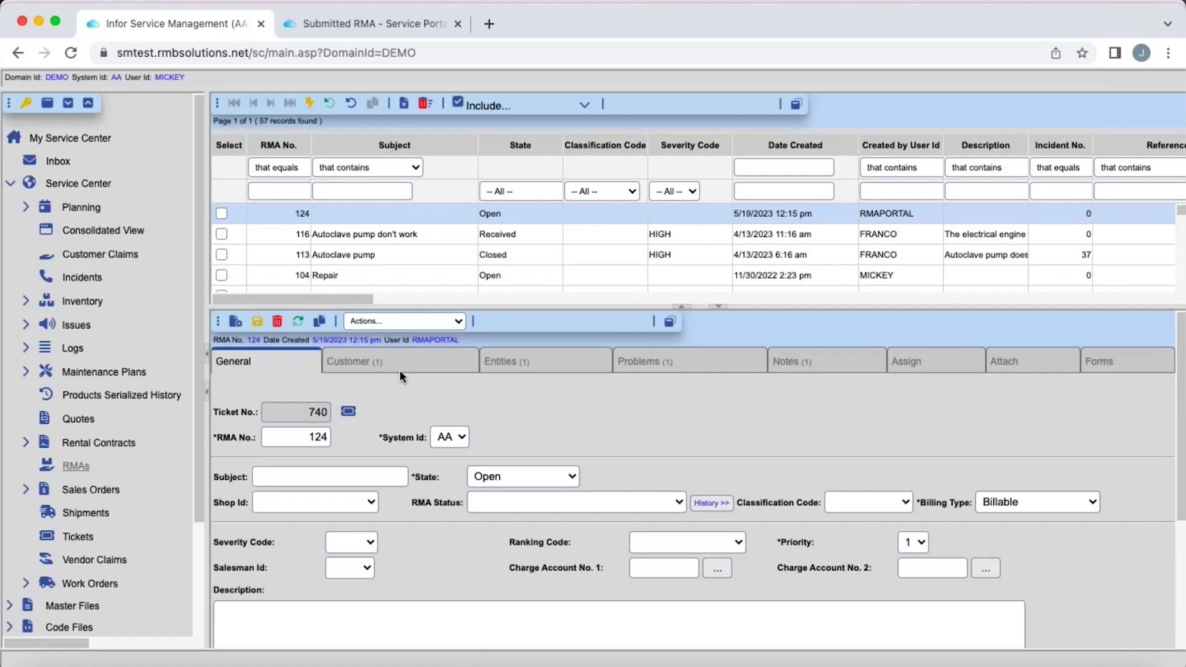
Check the new RMA's customer contact information, its entity line, and the product and symptom details recorded under its problems.
{"action": "left_click", "coordinate": [400, 370]}
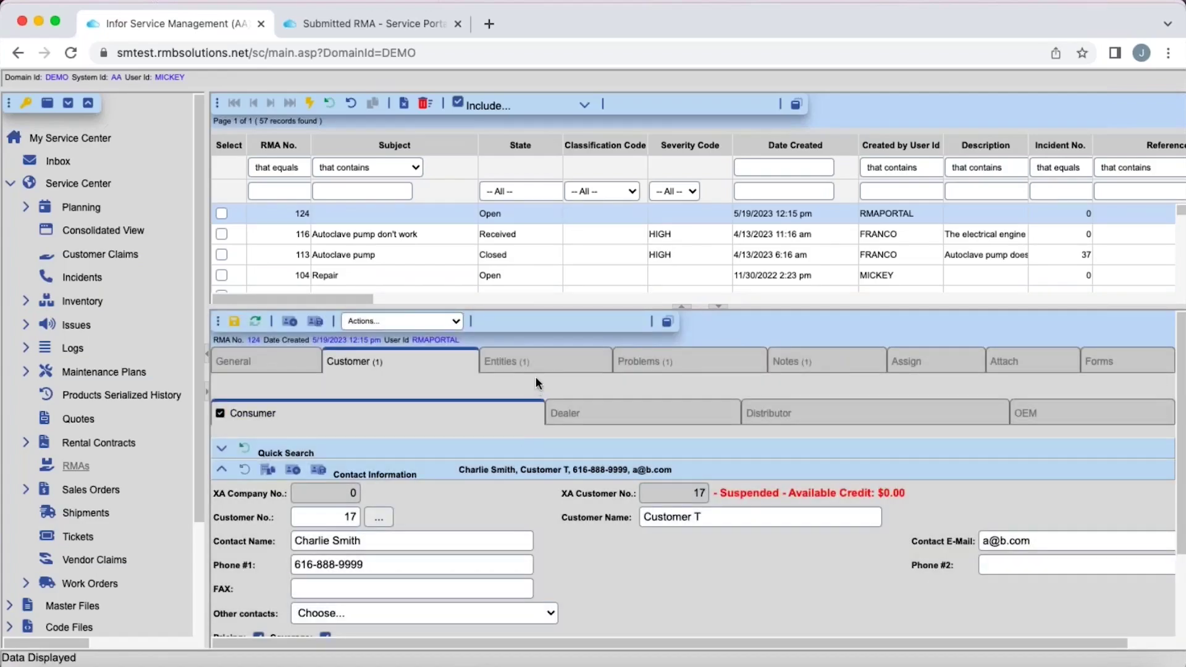
{"action": "left_click", "coordinate": [569, 365]}
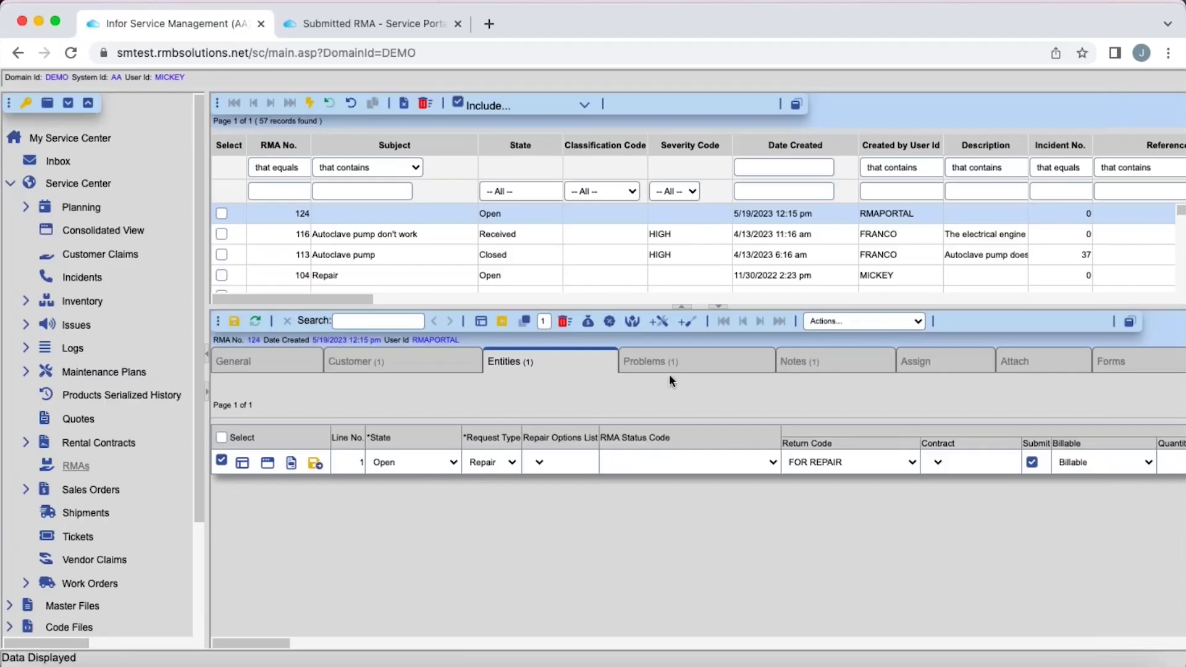
{"action": "left_click", "coordinate": [679, 369]}
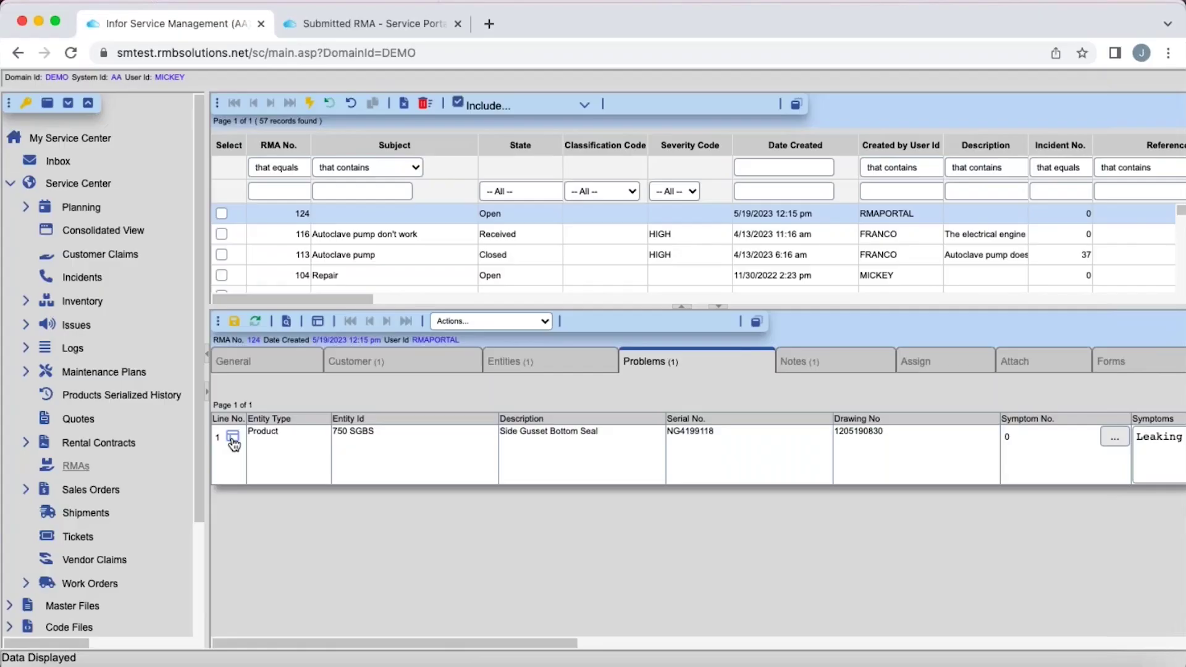
{"action": "scroll", "coordinate": [424, 503], "scroll_direction": "right", "scroll_amount": 4}
{"action": "scroll", "coordinate": [424, 503], "scroll_direction": "right", "scroll_amount": 4}
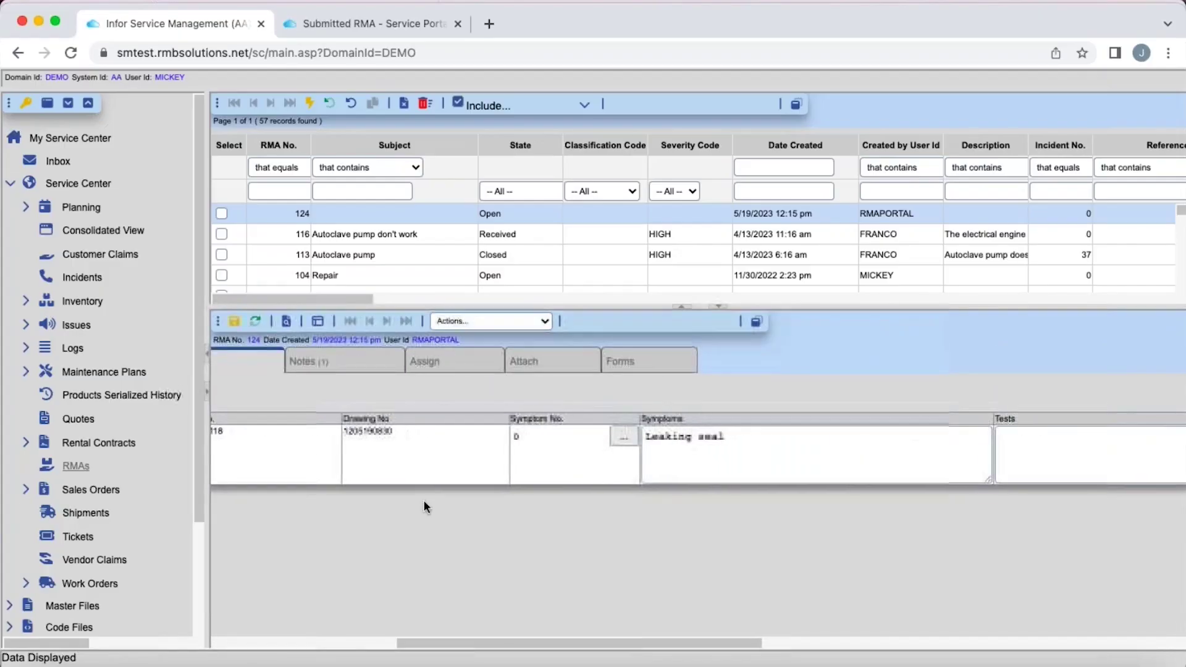
{"action": "scroll", "coordinate": [647, 453], "scroll_direction": "left", "scroll_amount": 8}
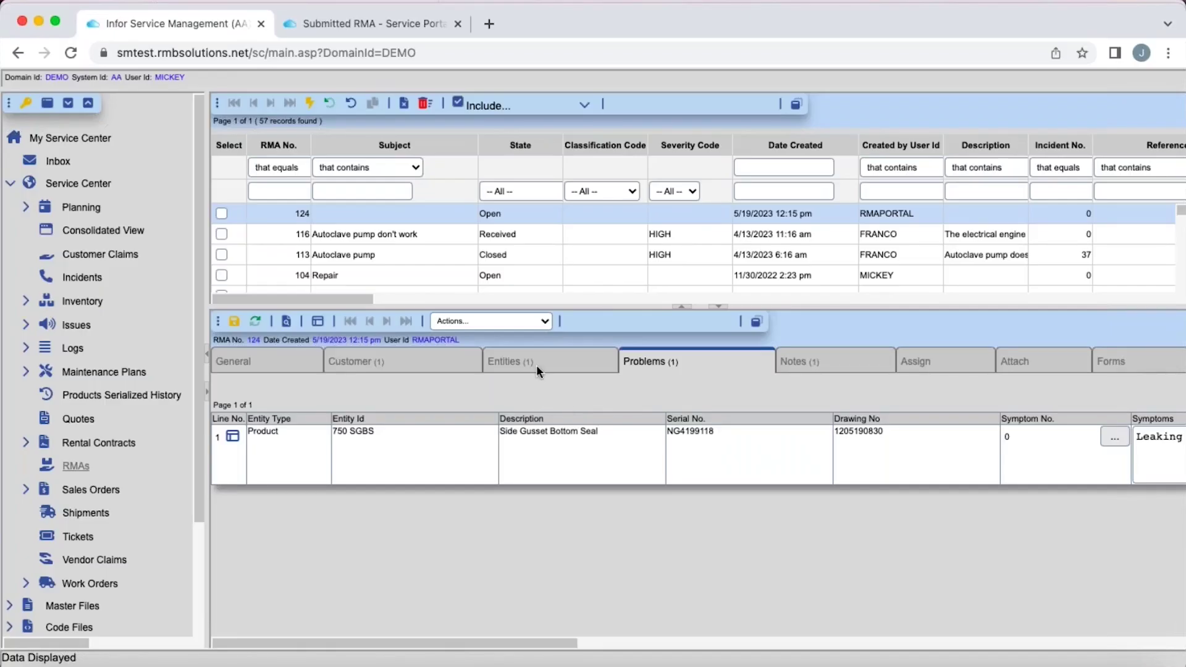
Switch back to the Service Portal, return to its home page and open the review of customer returns.
{"action": "left_click", "coordinate": [367, 23]}
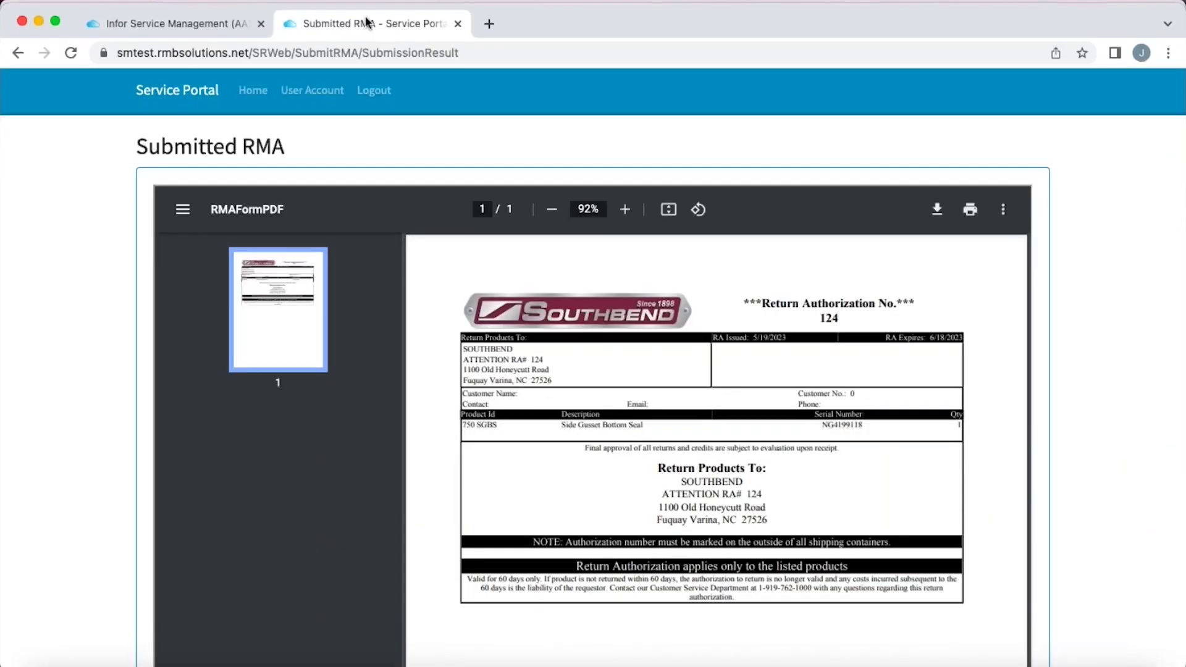
{"action": "left_click", "coordinate": [255, 92]}
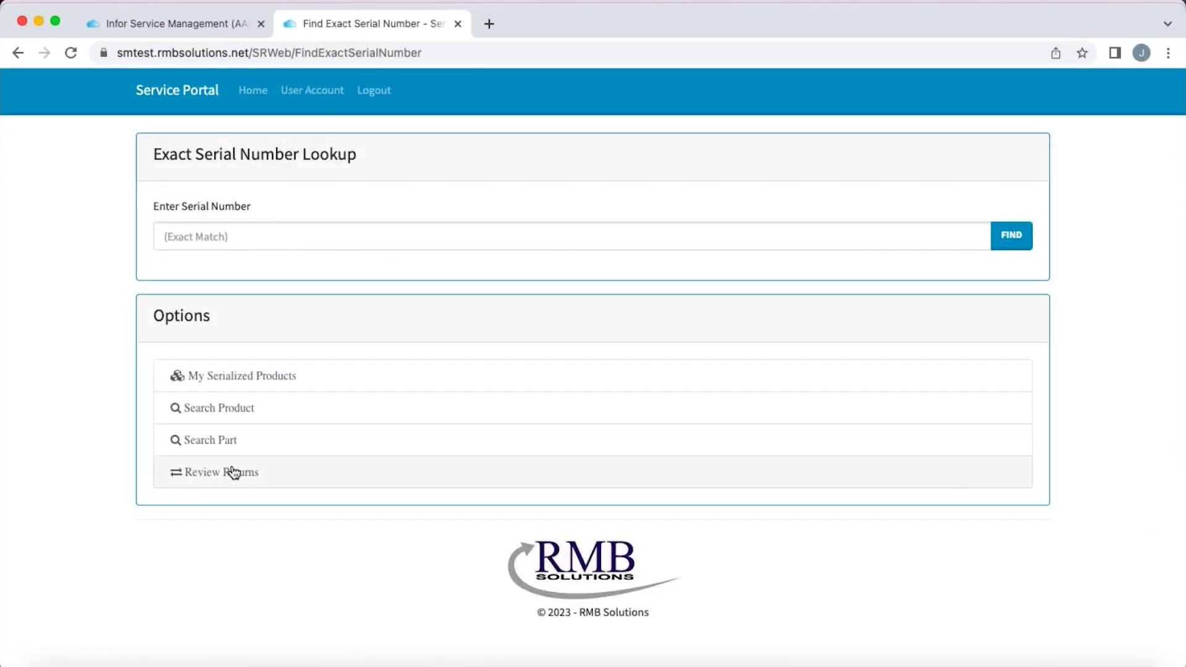
{"action": "left_click", "coordinate": [234, 472]}
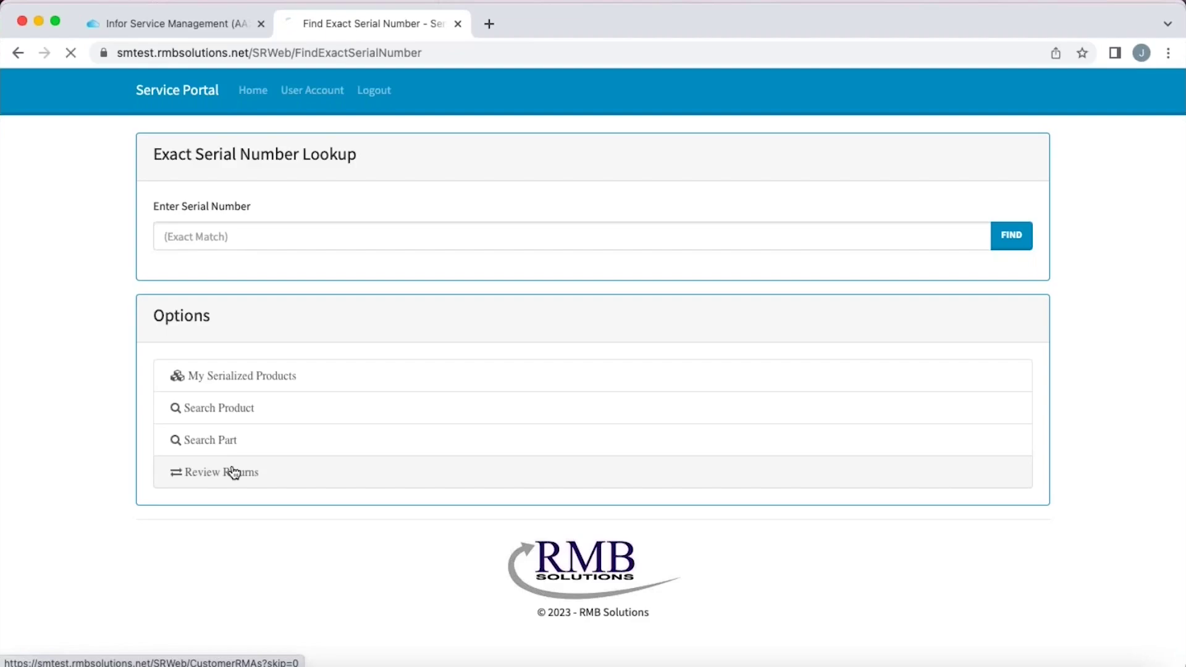